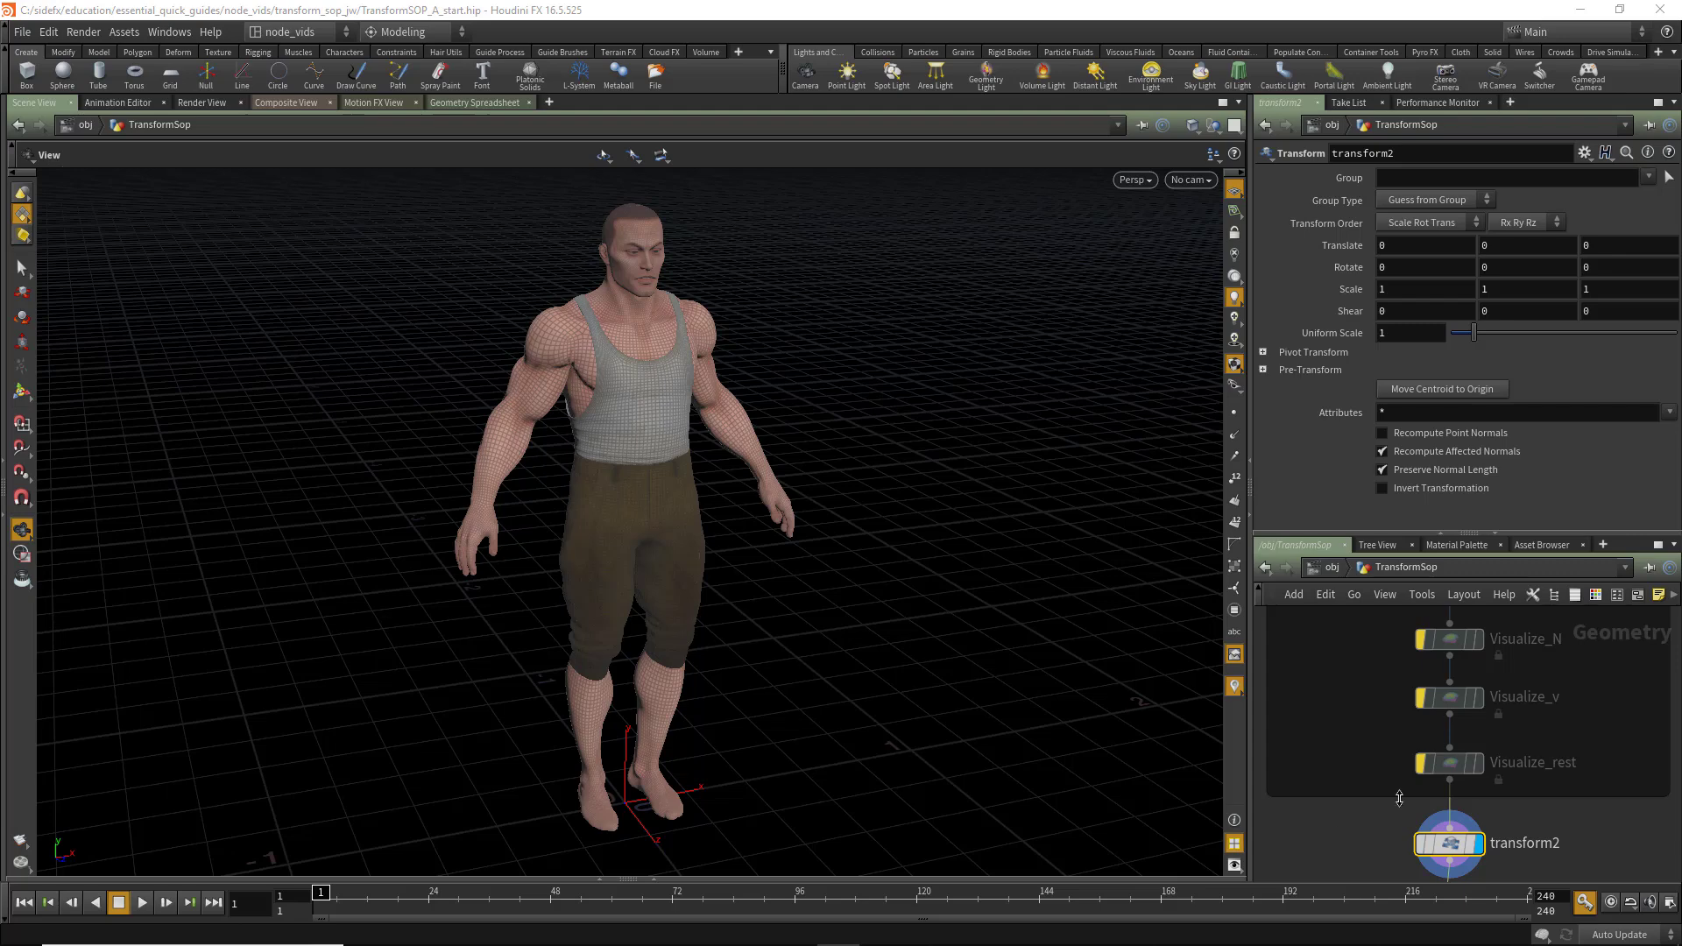
Turn off the bypass on the Visualize_N, Visualize_v and Visualize_rest nodes.
middle_click(1447, 764)
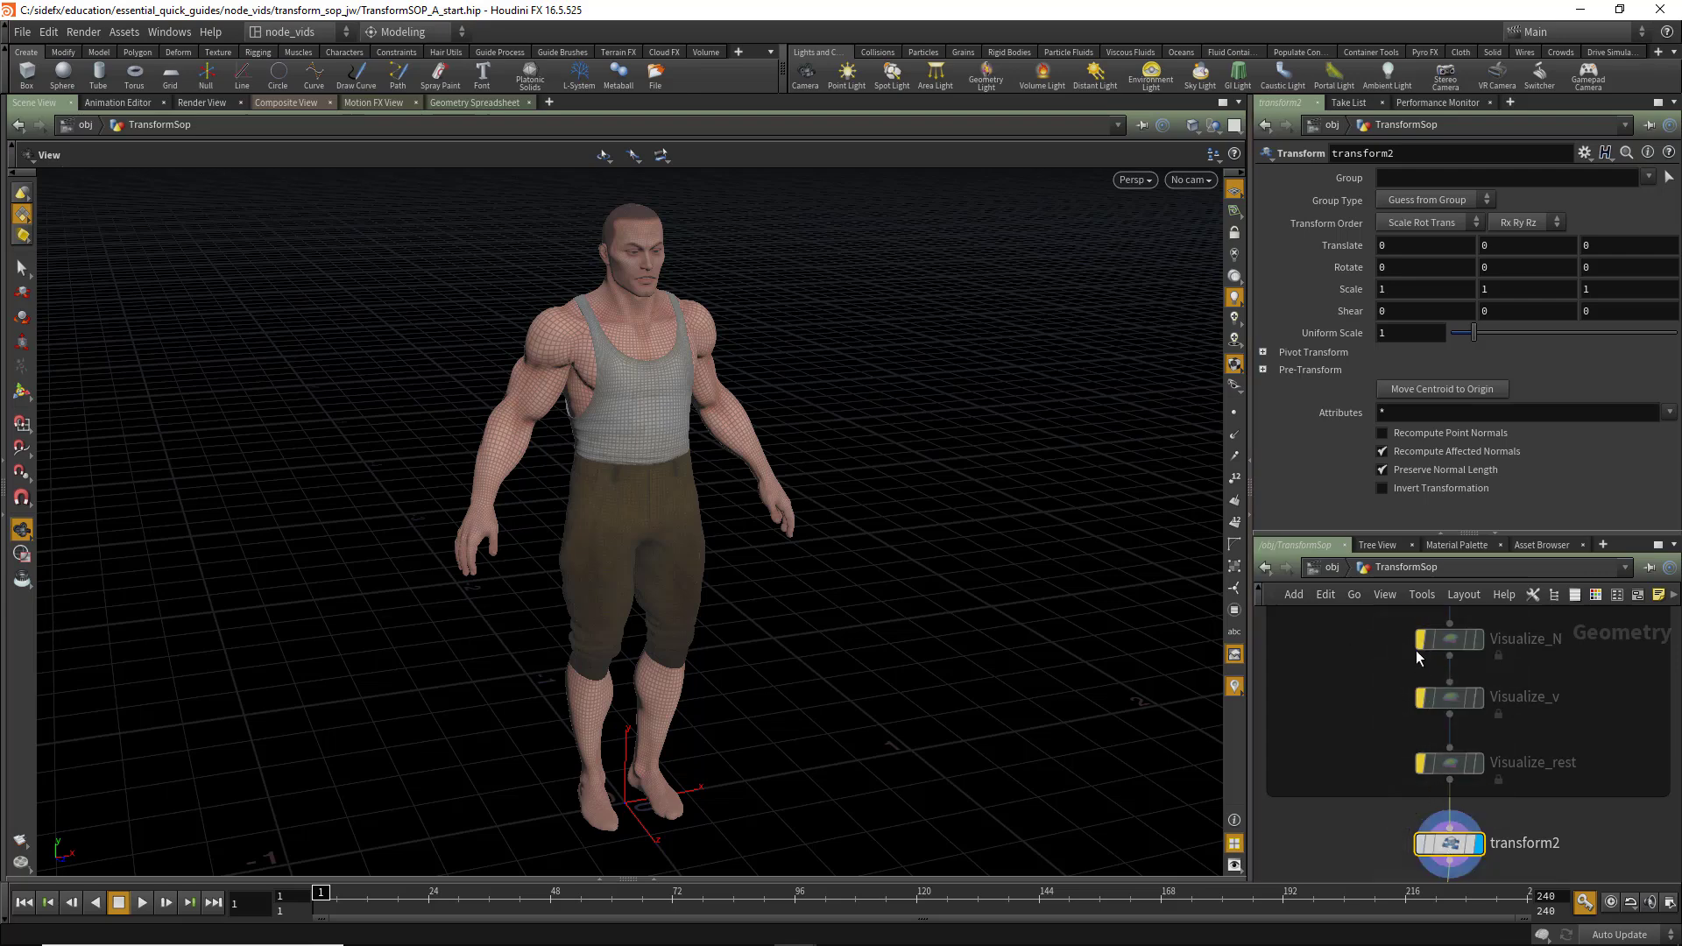
left_click(1419, 640)
left_click(1416, 701)
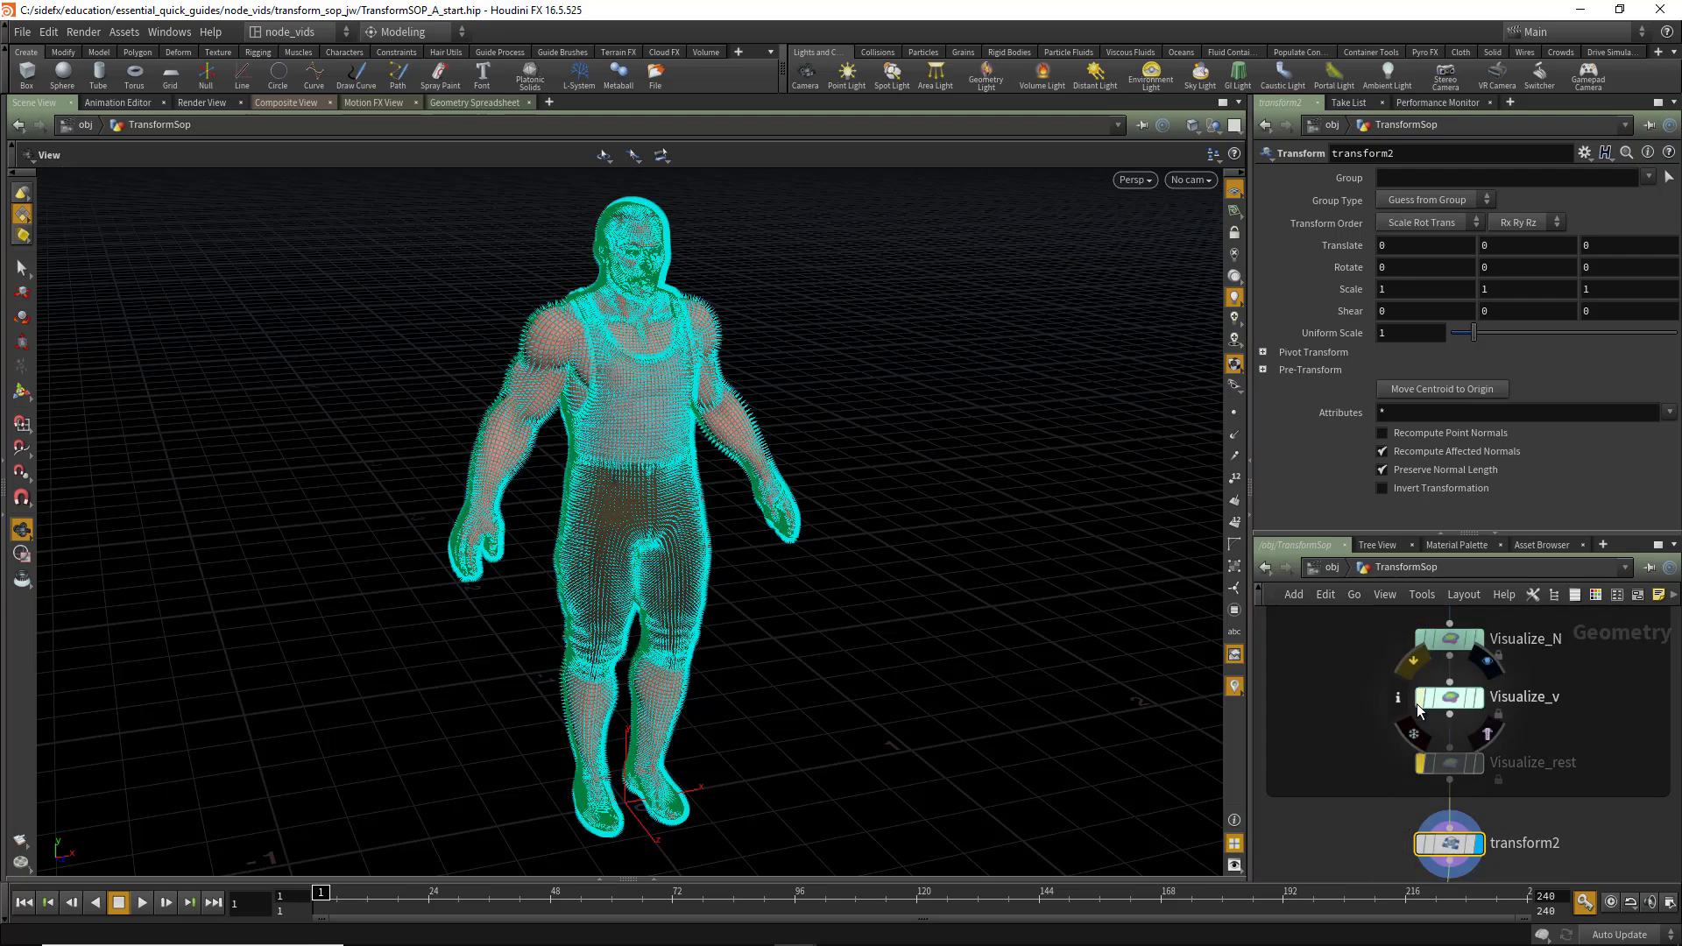
left_click(1419, 763)
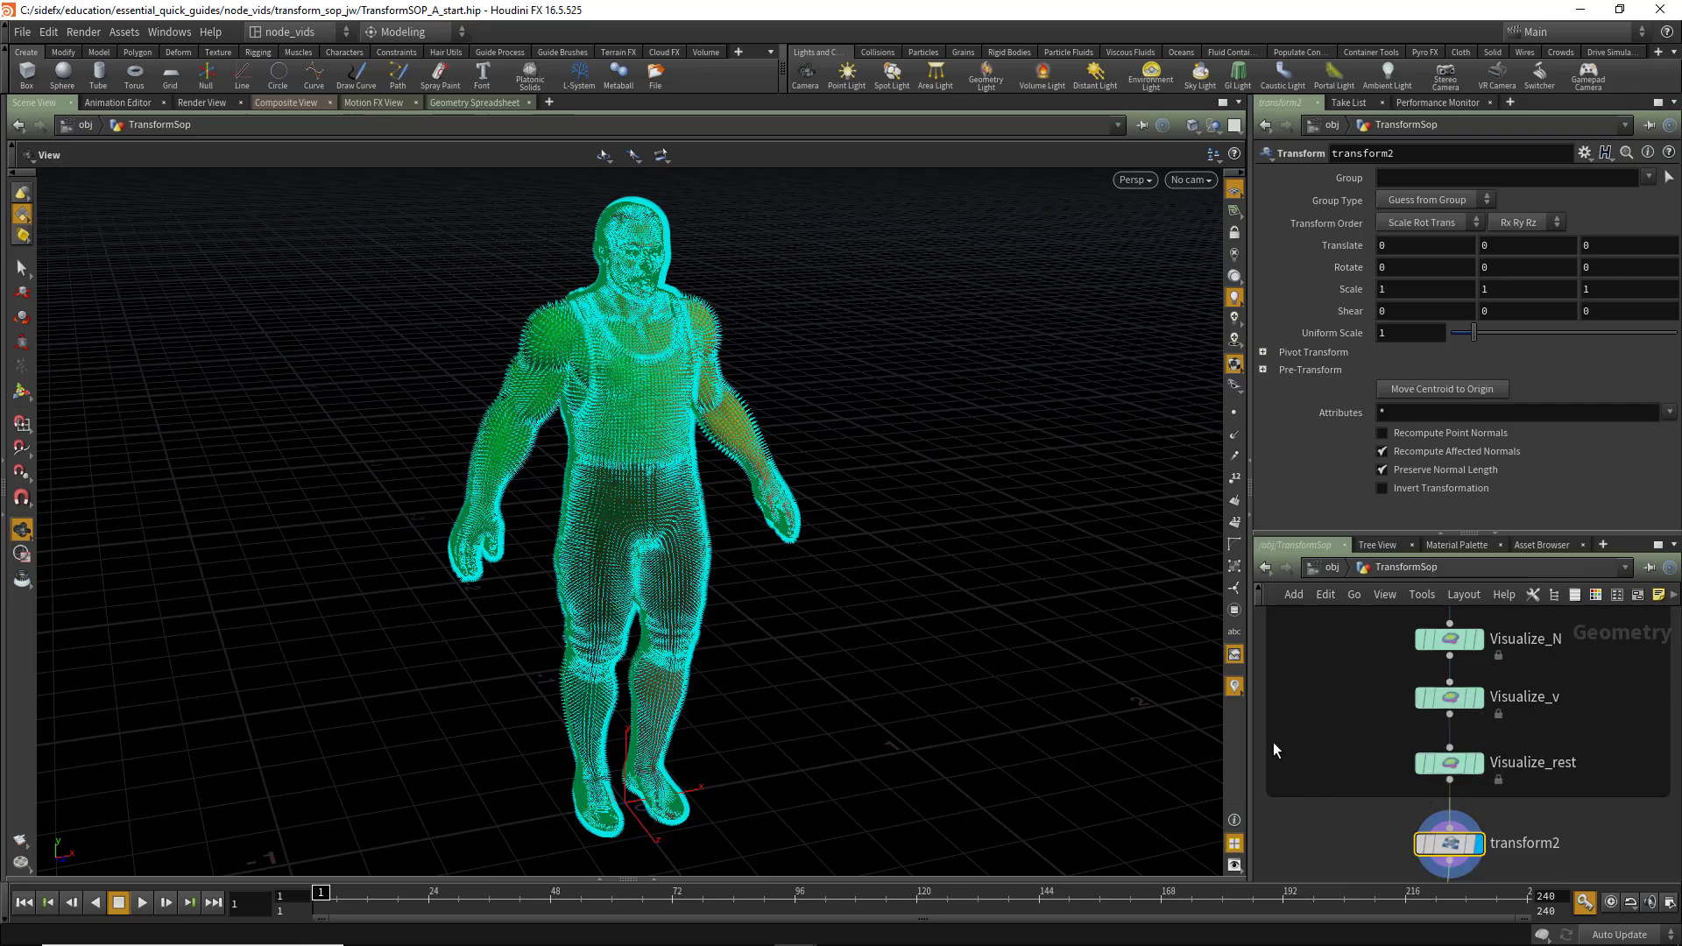
Set the transform2 node's Y rotation to 15 and try moving the character along X.
scroll(618, 544, "up", 5)
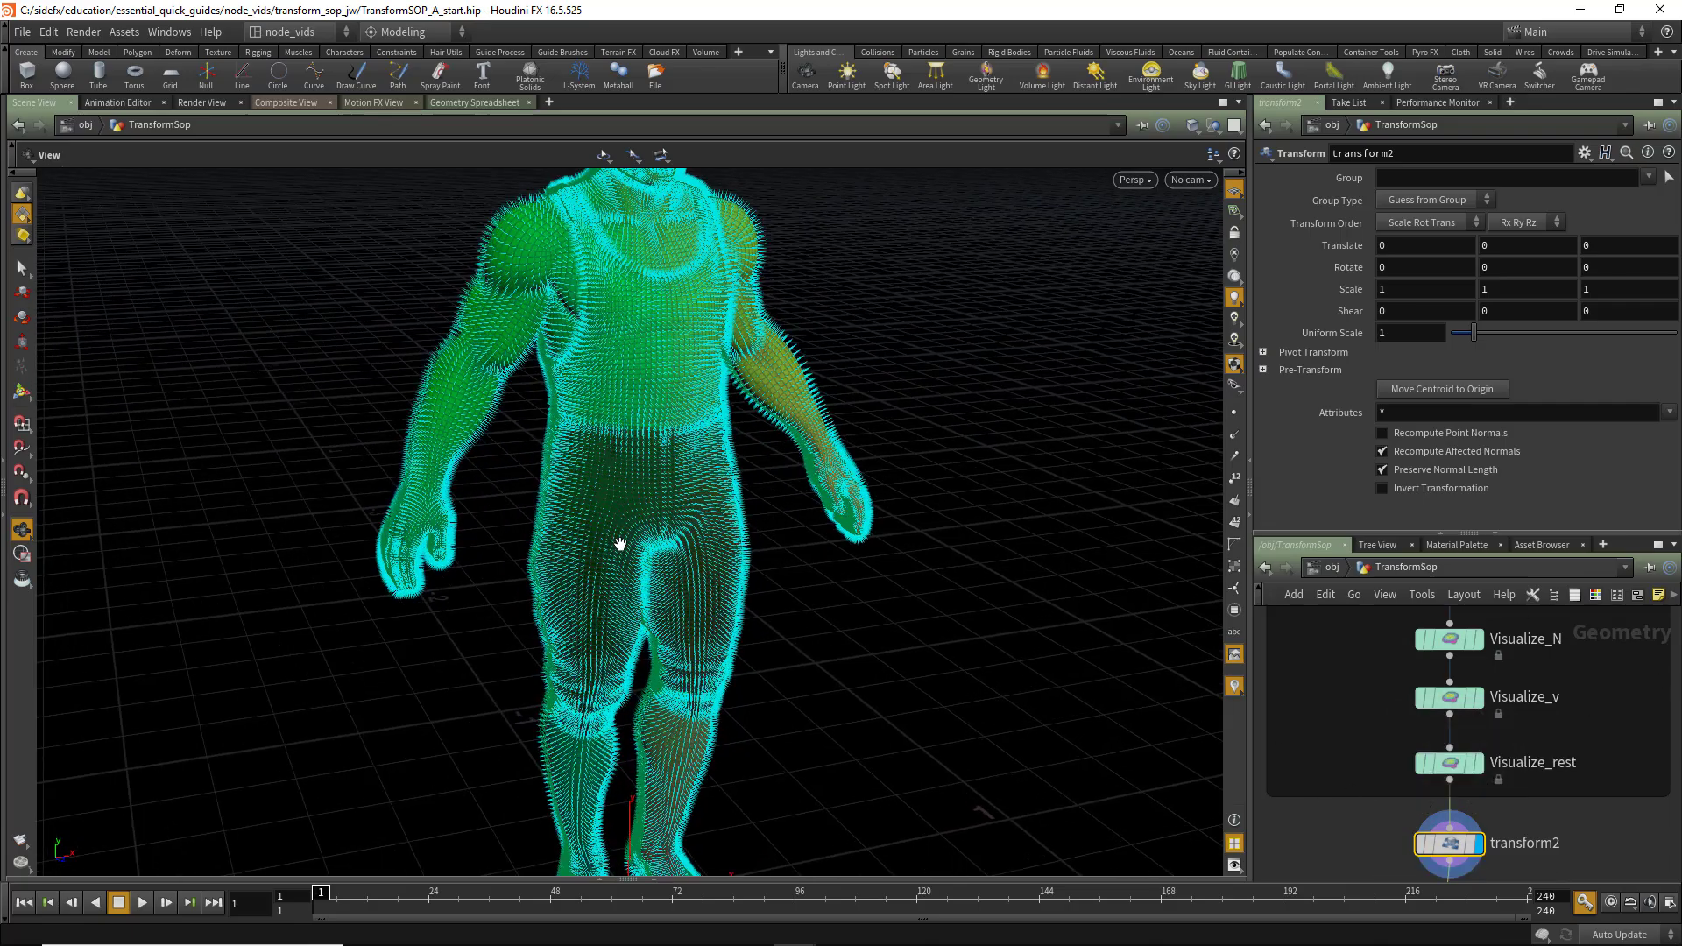
left_click_drag(619, 544, 678, 616)
middle_click_drag(678, 617, 676, 543)
middle_click_drag(1354, 848, 1333, 741)
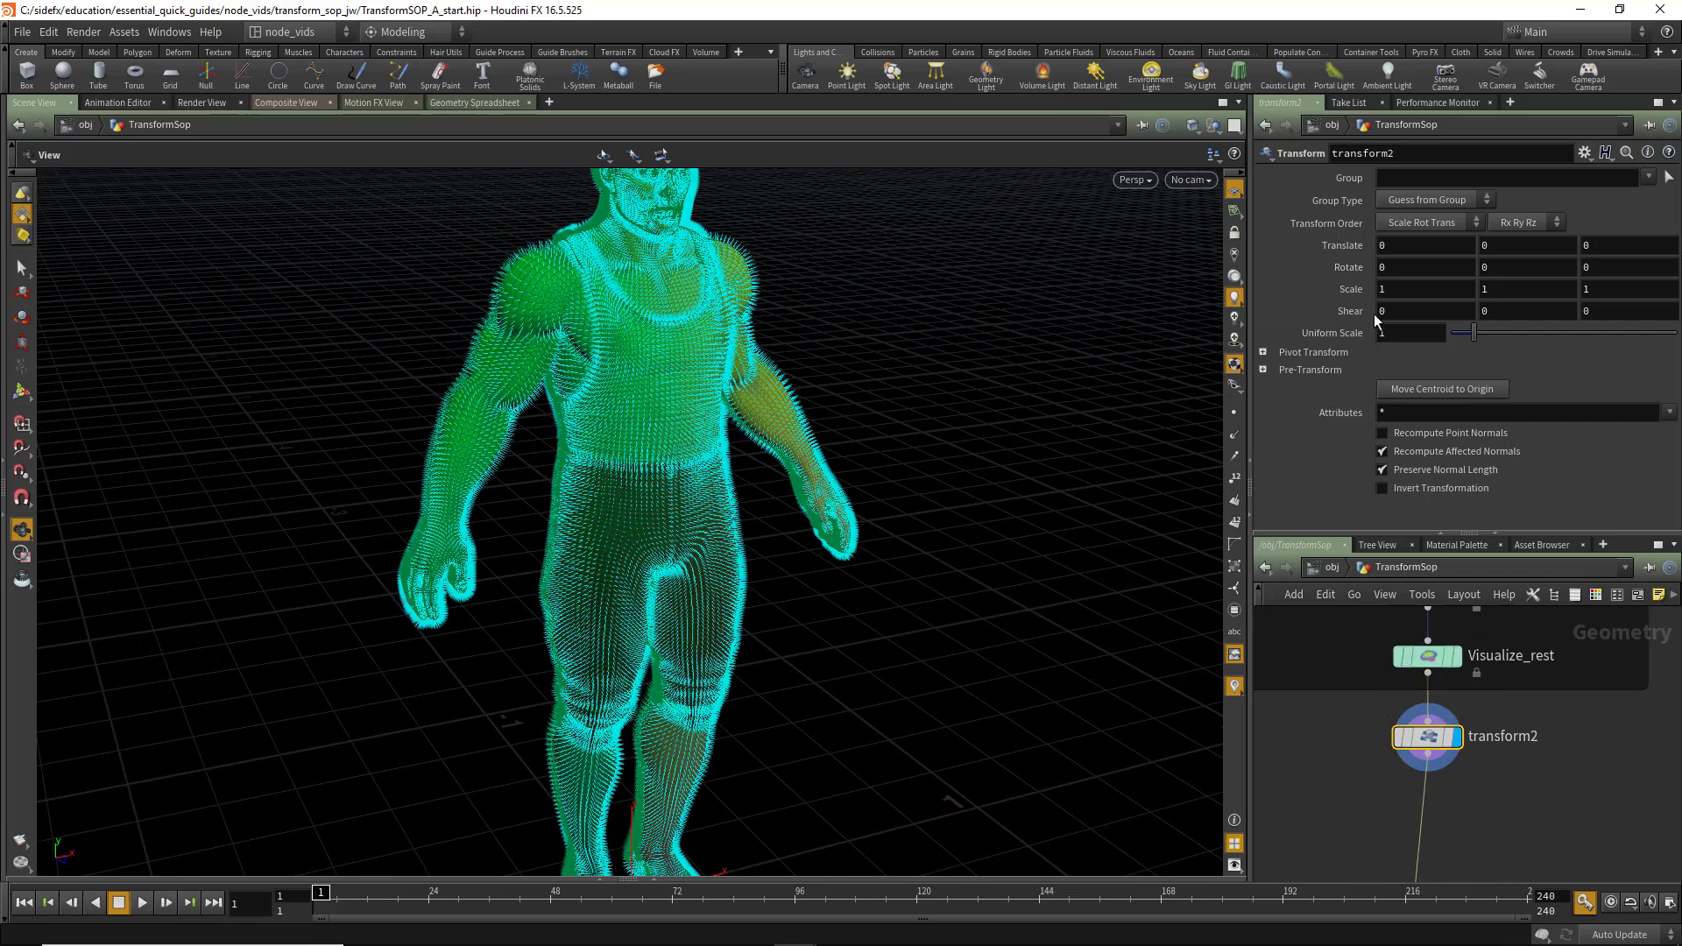
middle_click_drag(1505, 268, 1599, 226)
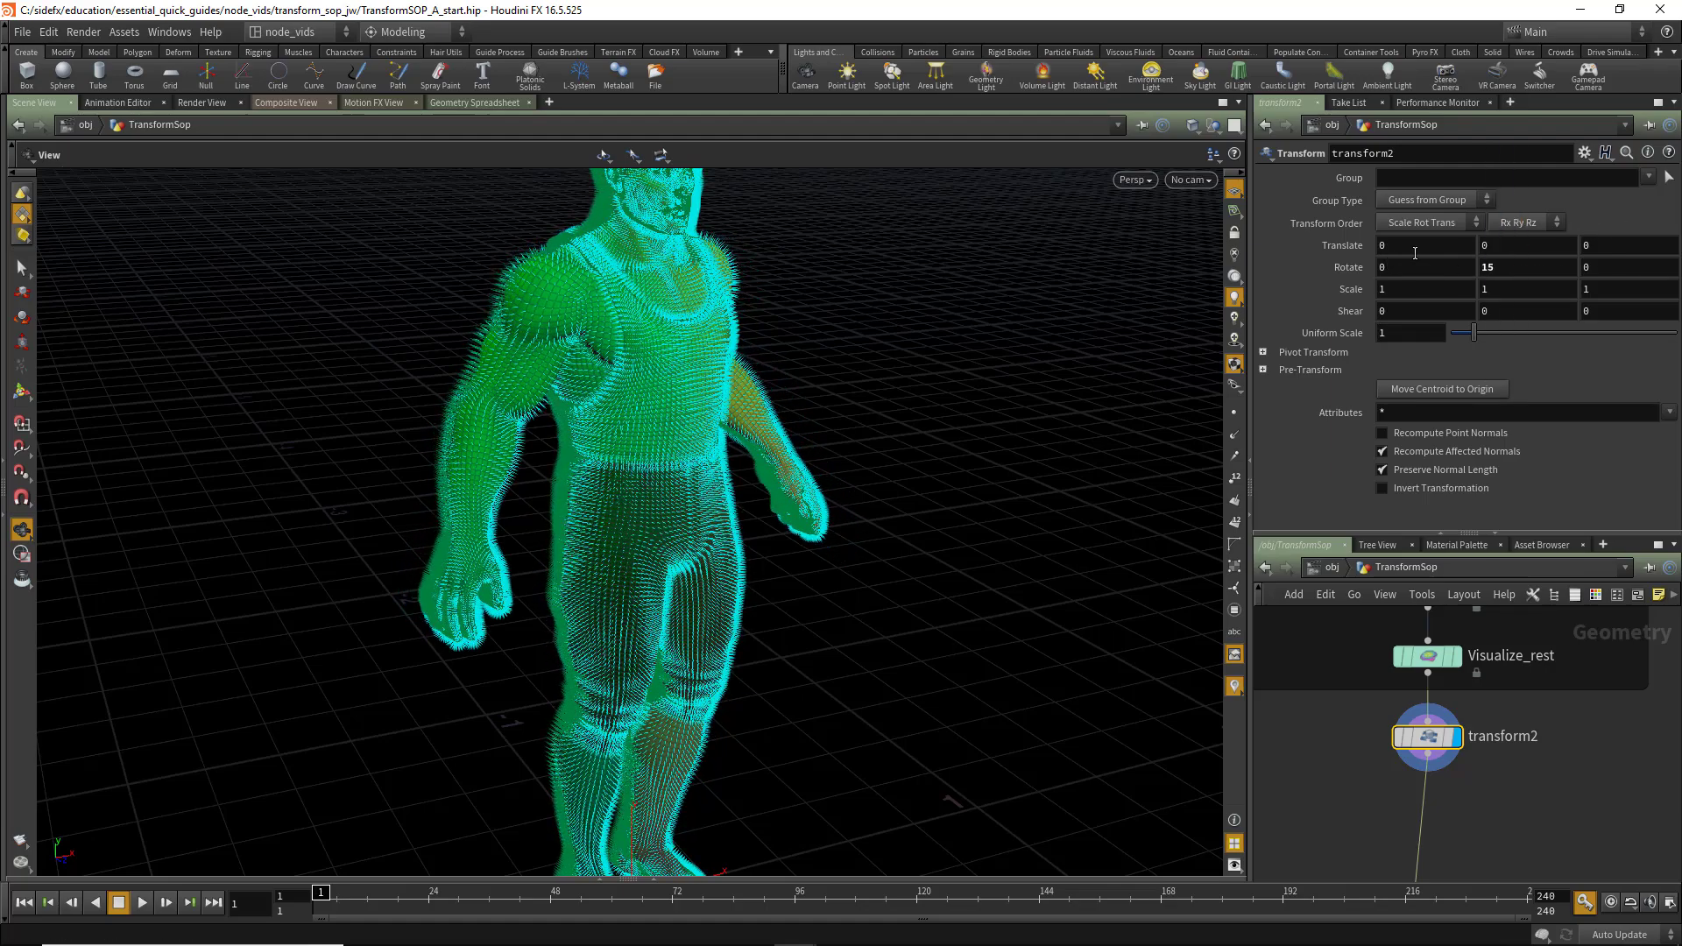
middle_click_drag(1420, 245, 1409, 295)
right_click_drag(528, 284, 552, 345)
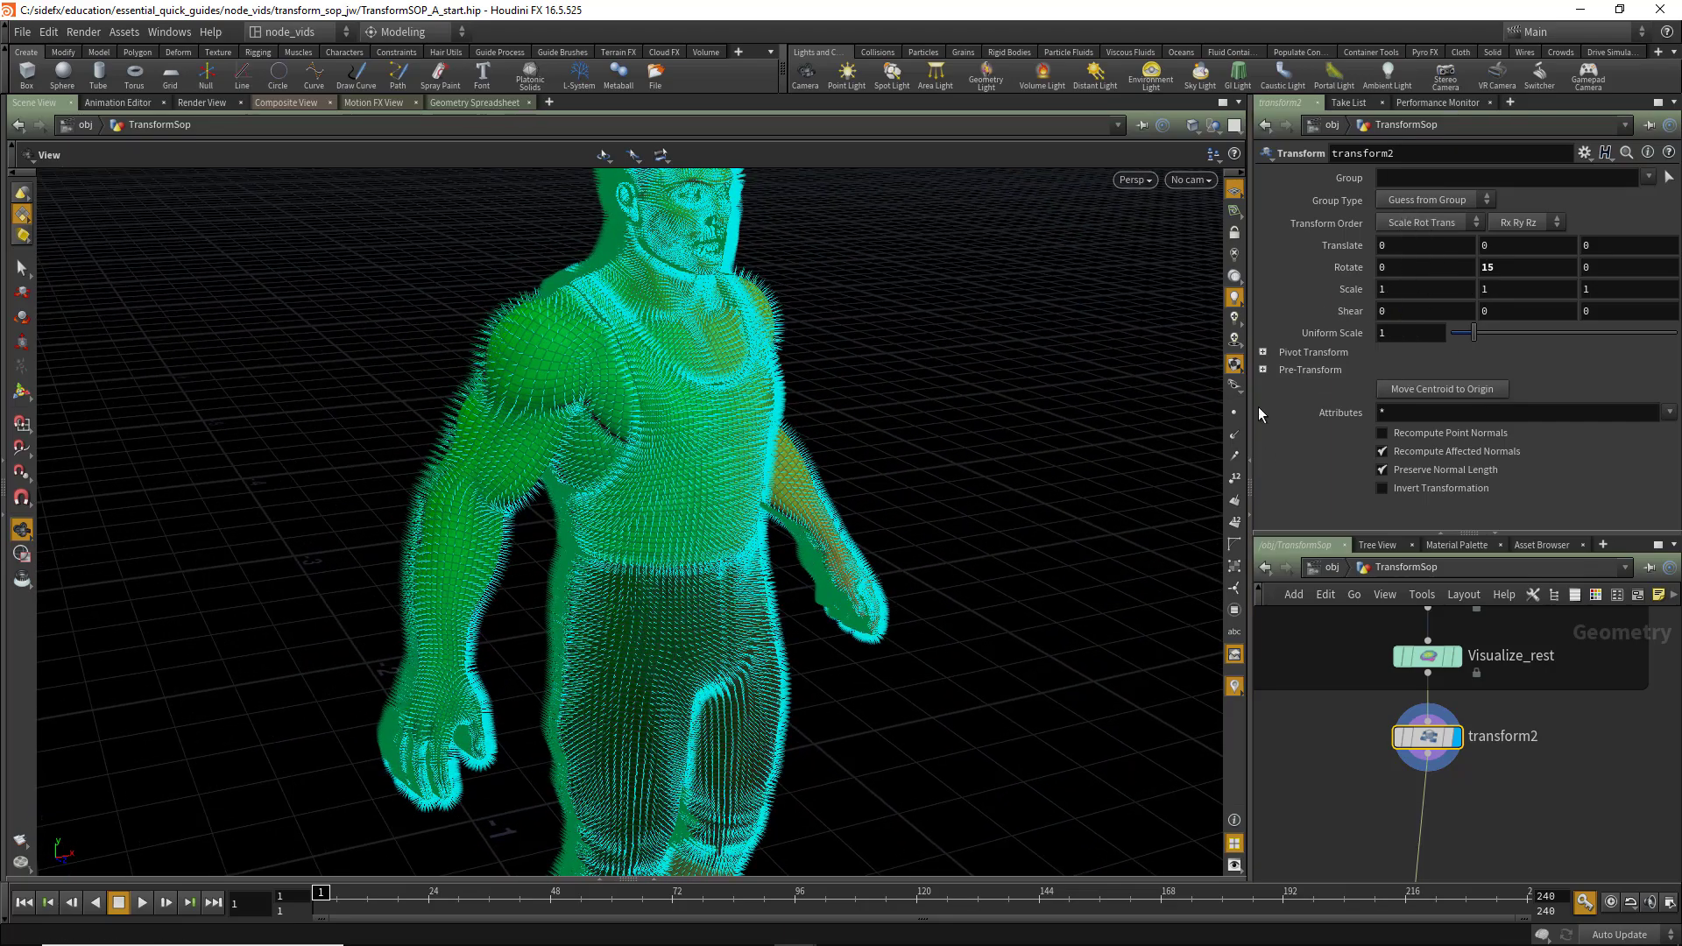
Clear transform2's Attributes list and test an X translation with no attributes specified.
left_click(1380, 413)
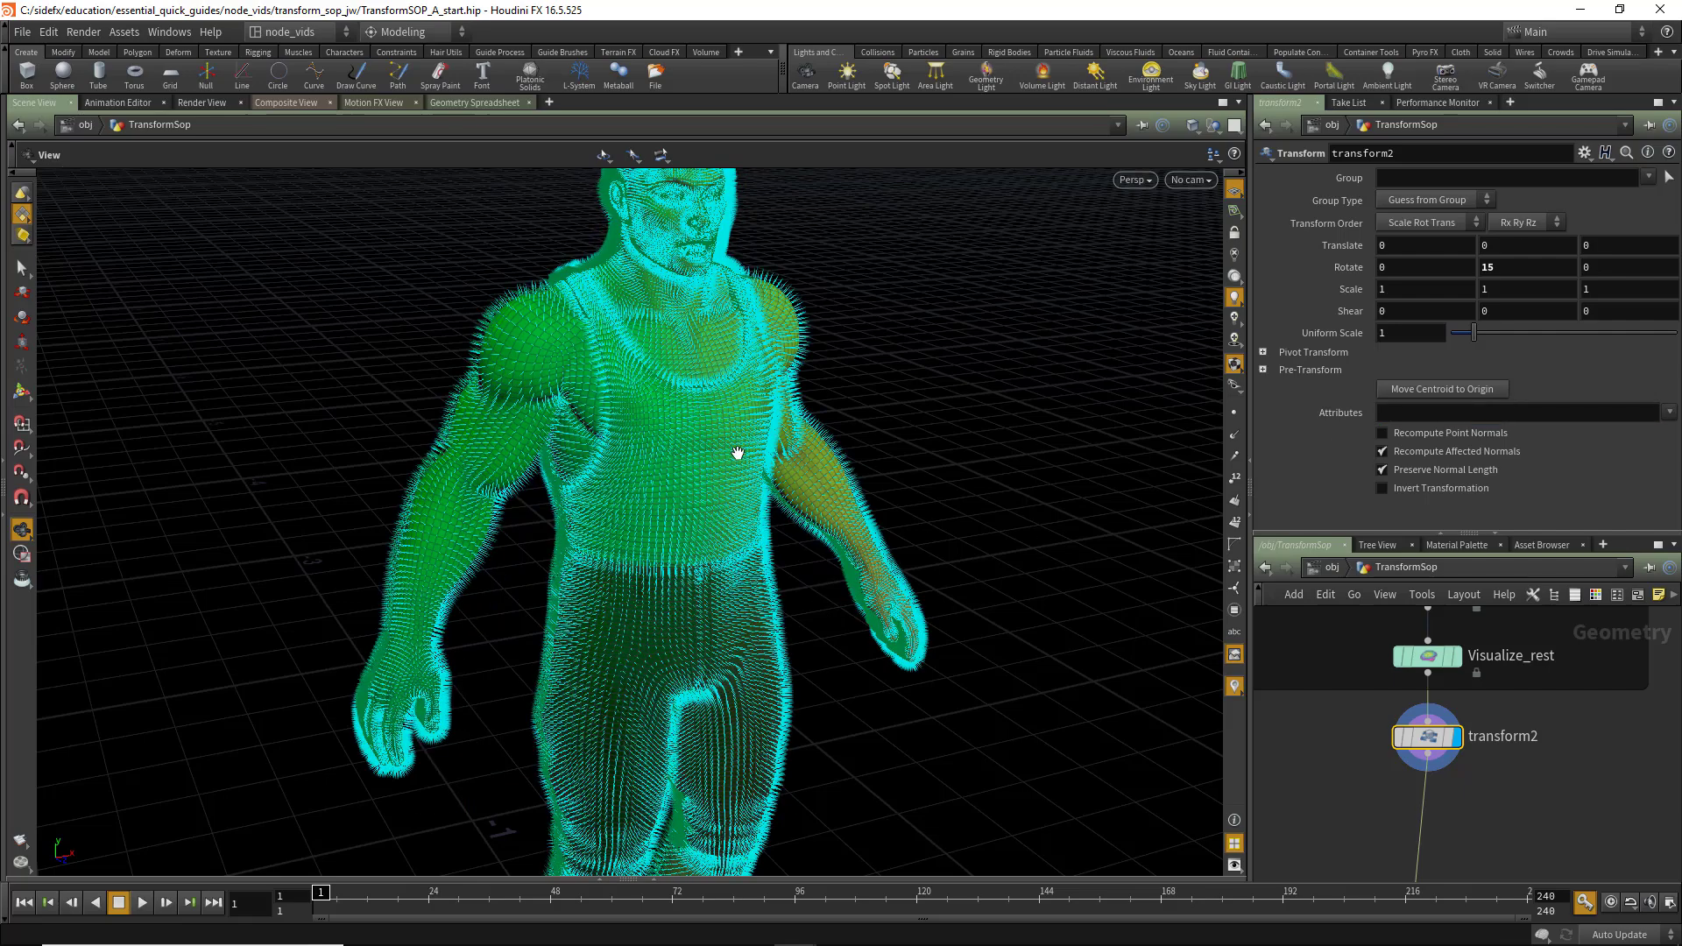
right_click_drag(738, 453, 793, 544)
middle_click_drag(793, 544, 768, 498)
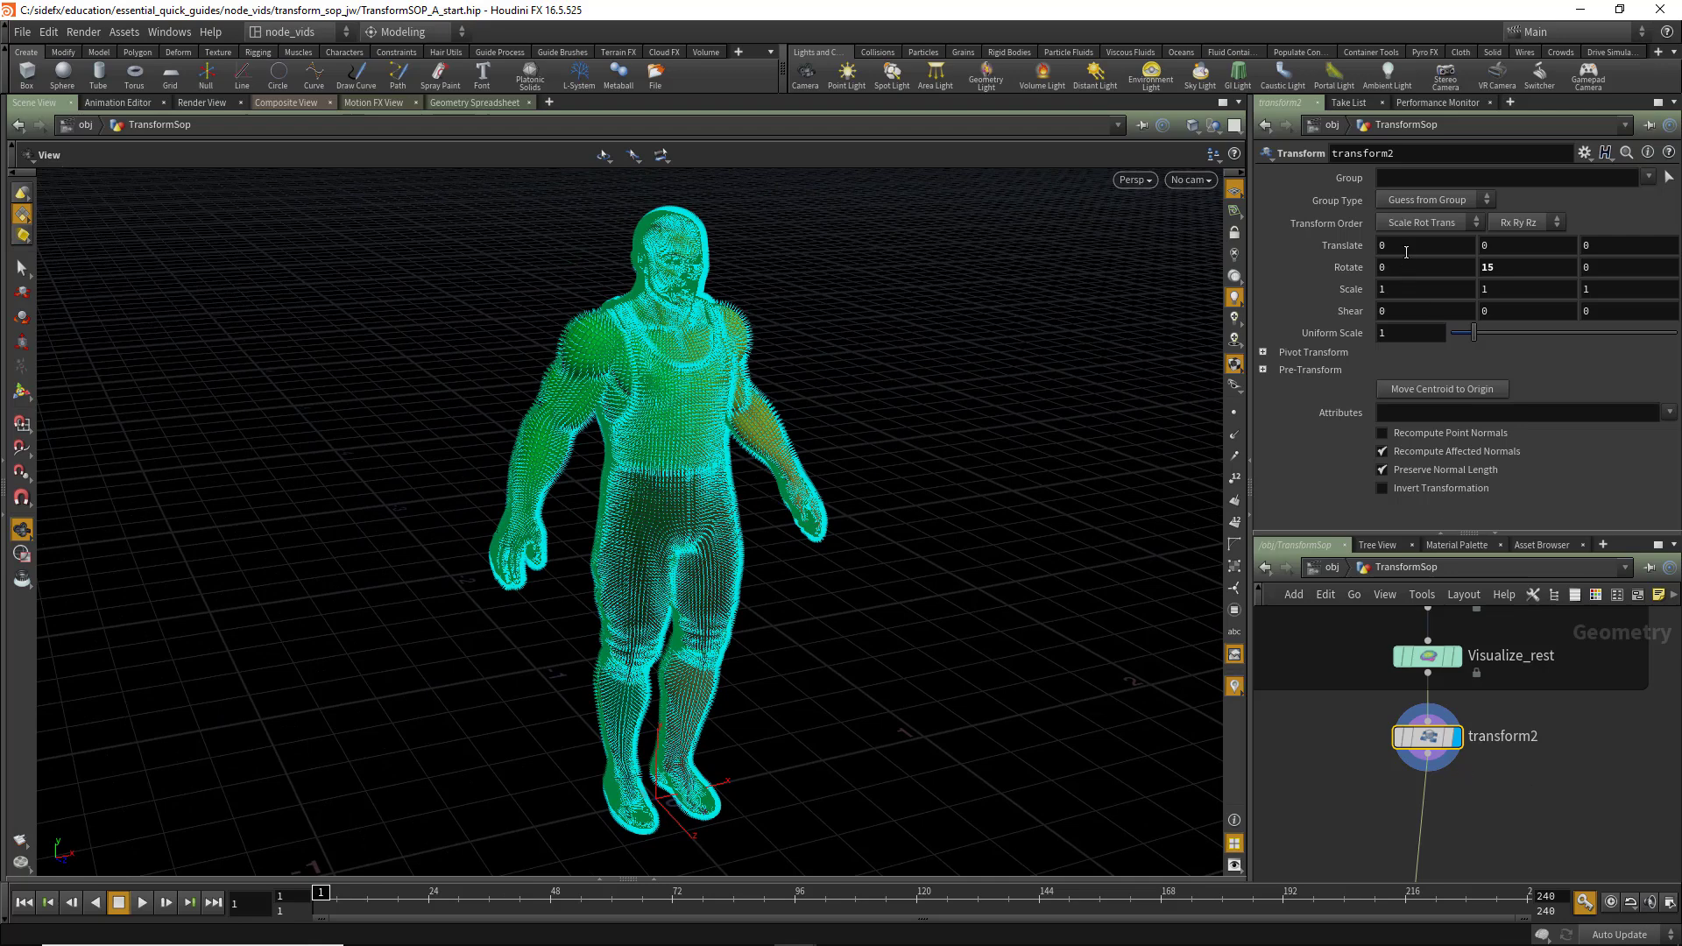
middle_click_drag(1406, 252, 1598, 254)
middle_click_drag(1399, 248, 1401, 250)
Limit transform2's Attributes to P and test the X translation.
left_click(1420, 415)
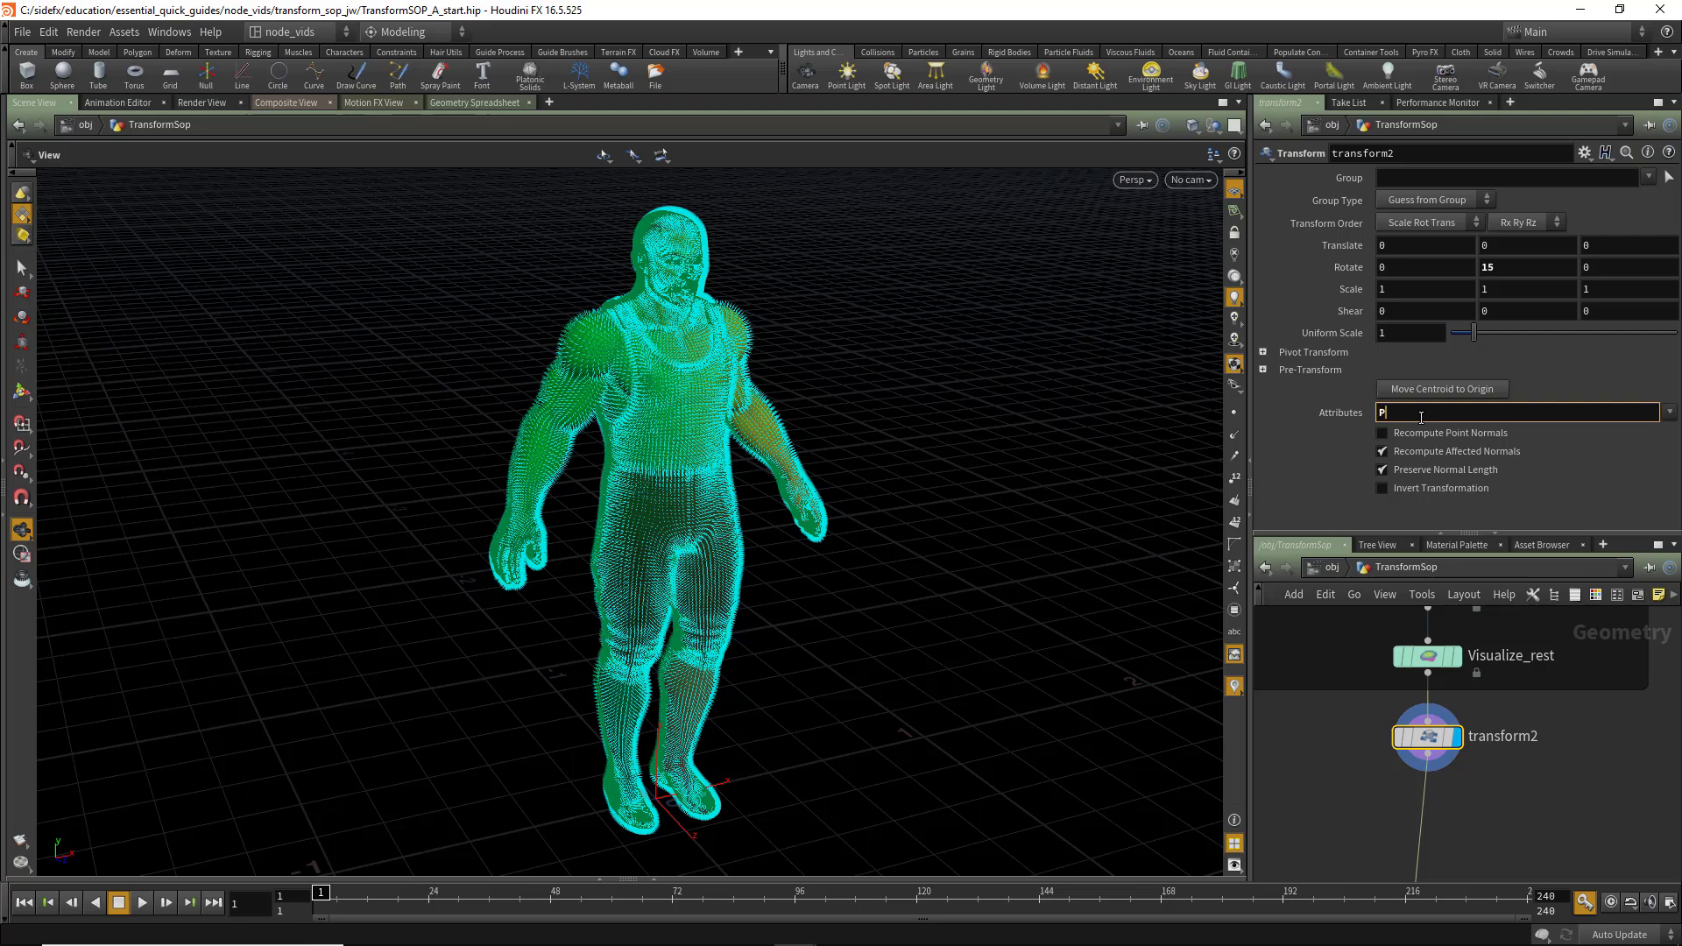
type("P")
key("Return")
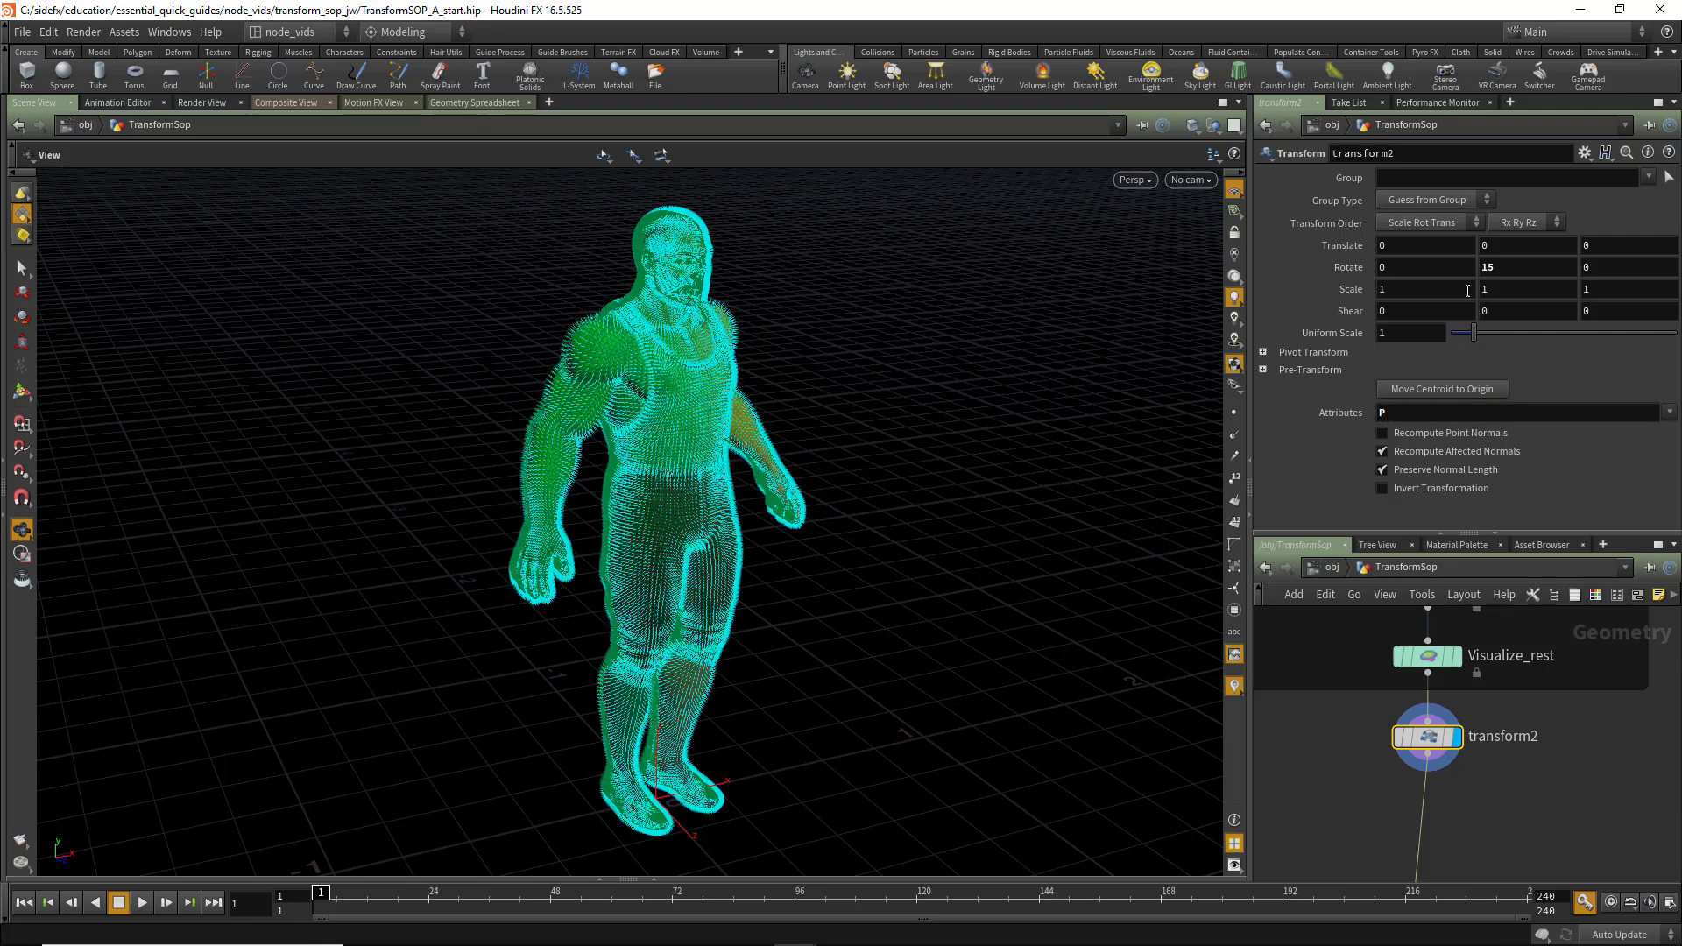
mouse_move(1448, 248)
middle_mouse_down()
mouse_move(1531, 242)
mouse_move(1406, 244)
mouse_move(1459, 249)
middle_mouse_up()
Toggle the Normal attribute in transform2's Attributes list, leaving it set to P N.
left_click(1669, 412)
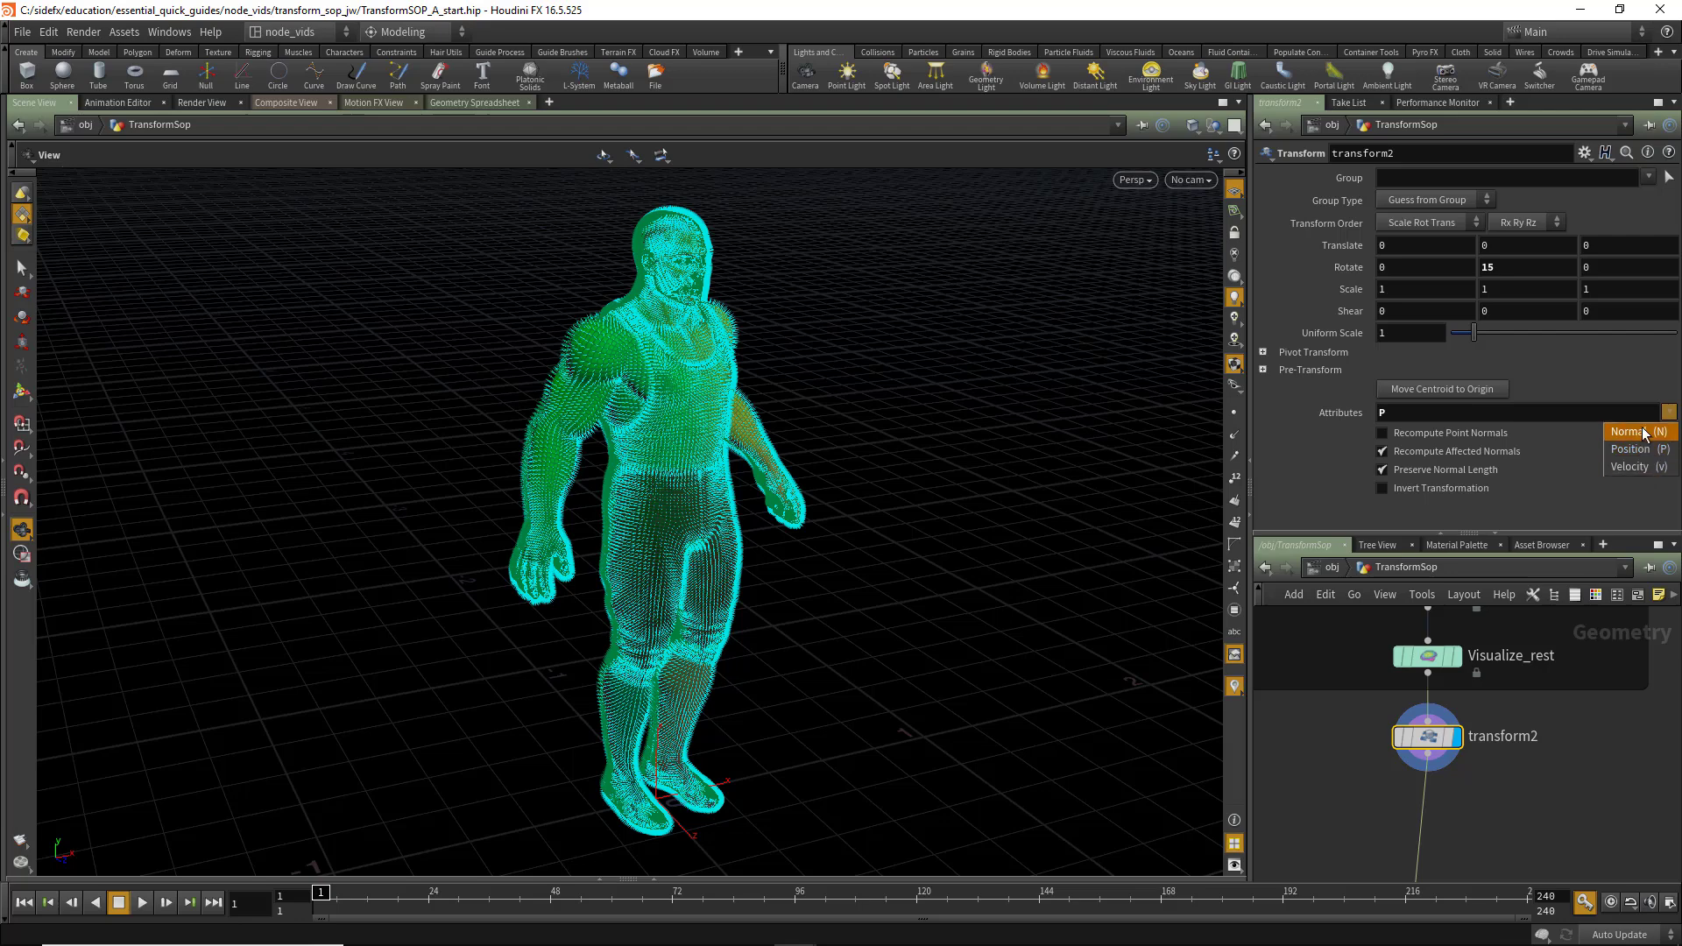
left_click(1643, 432)
left_click(1668, 412)
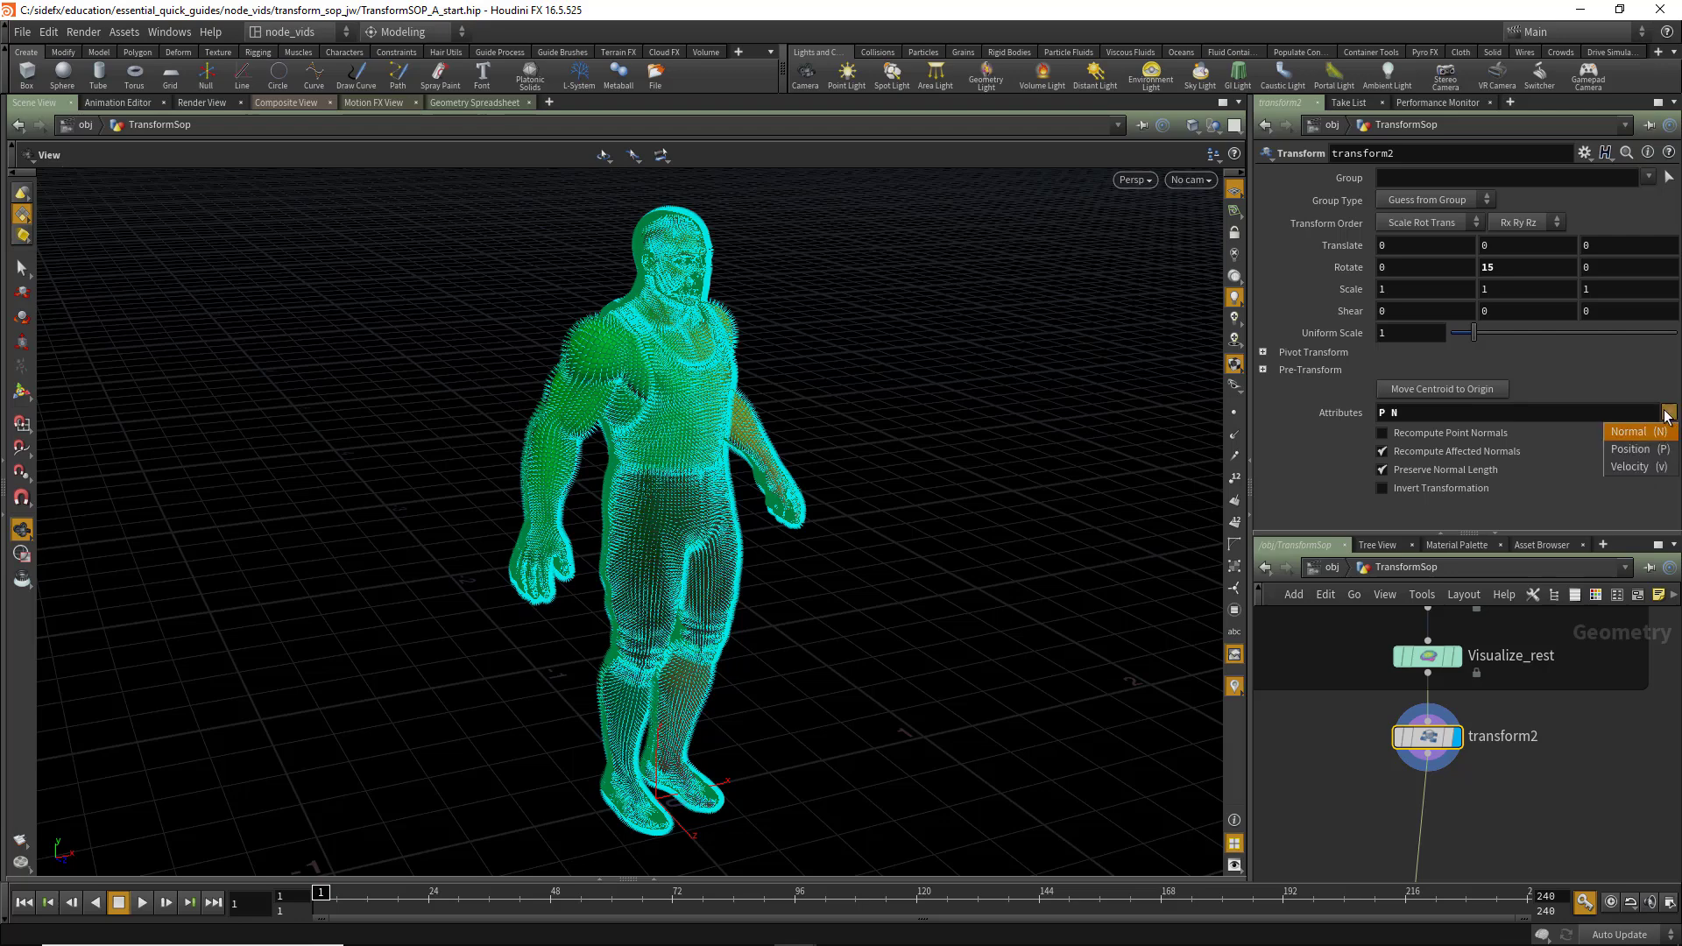
left_click(1644, 432)
left_click(1669, 412)
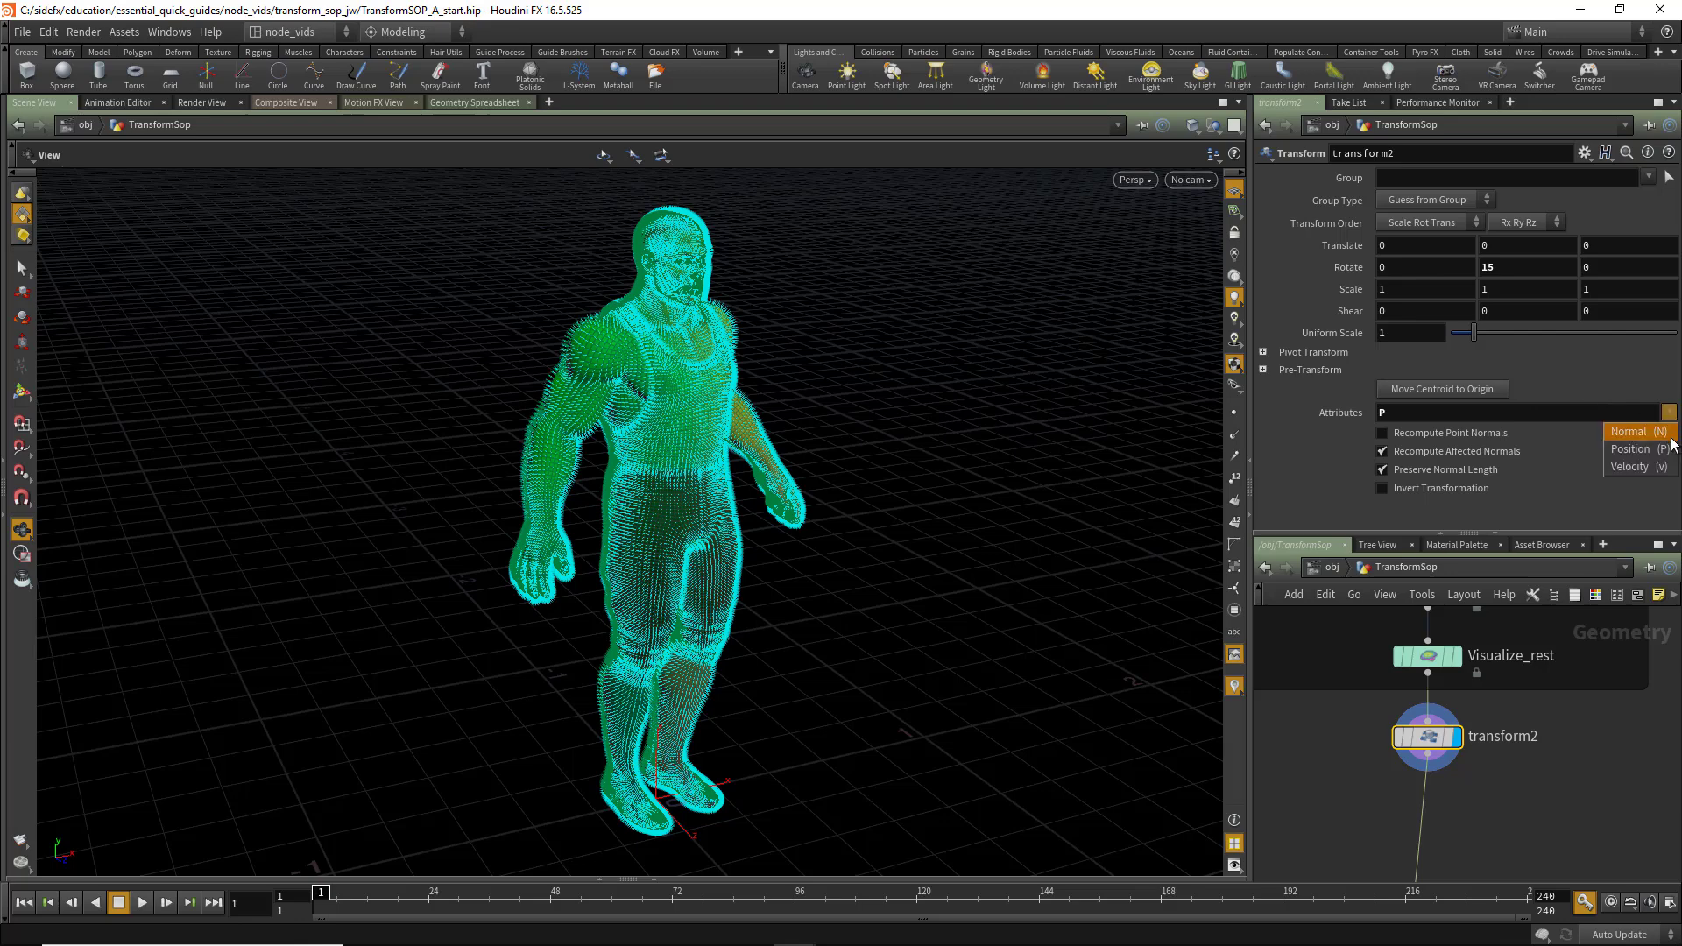
left_click(1643, 433)
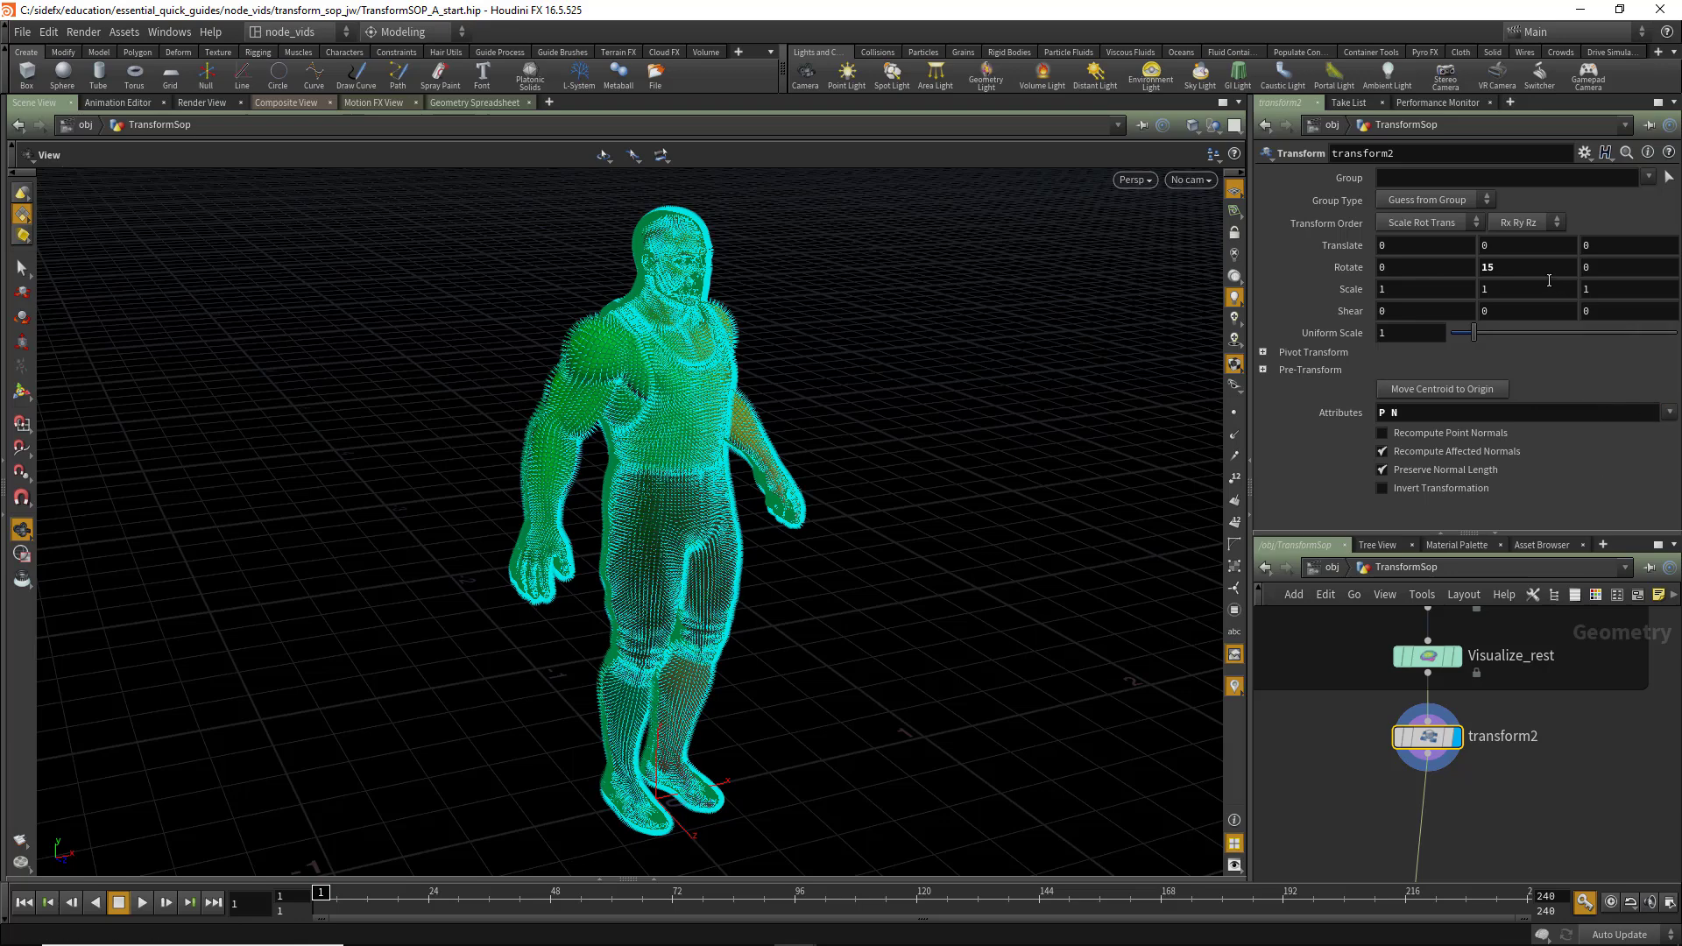
Rotate the character about Y to 55, check the normals up close, and set the Y rotation to 5.
middle_click_drag(1539, 266, 1583, 205)
scroll(665, 305, "up", 1)
scroll(657, 333, "up", 10)
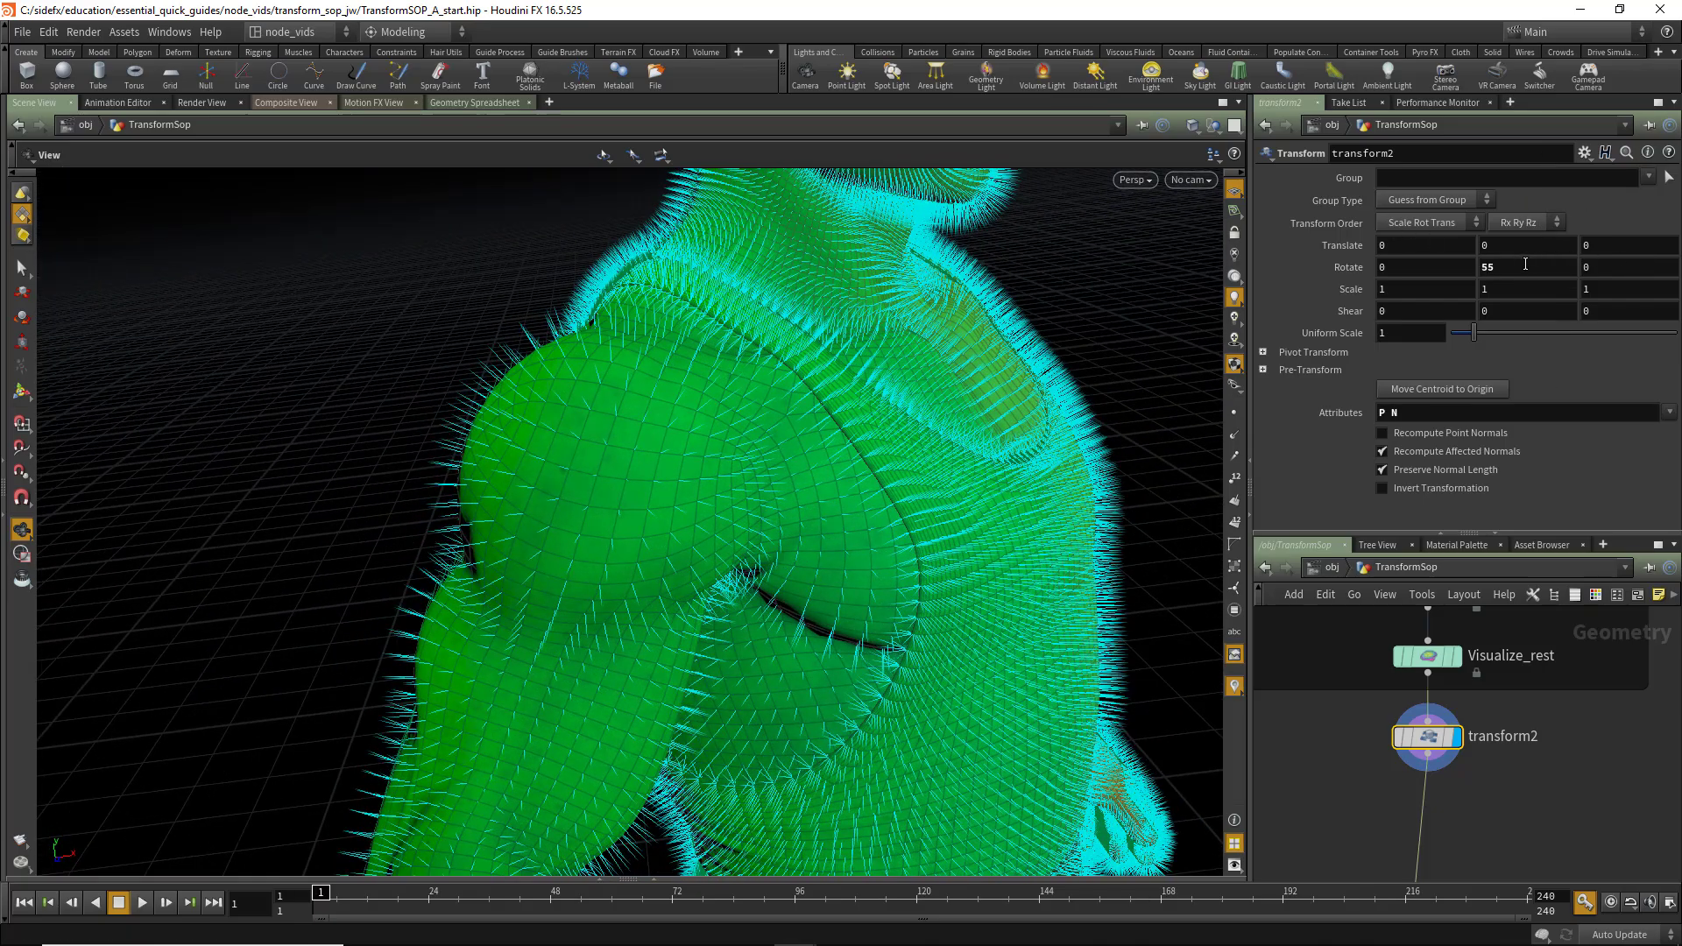
middle_click_drag(1525, 265, 1494, 210)
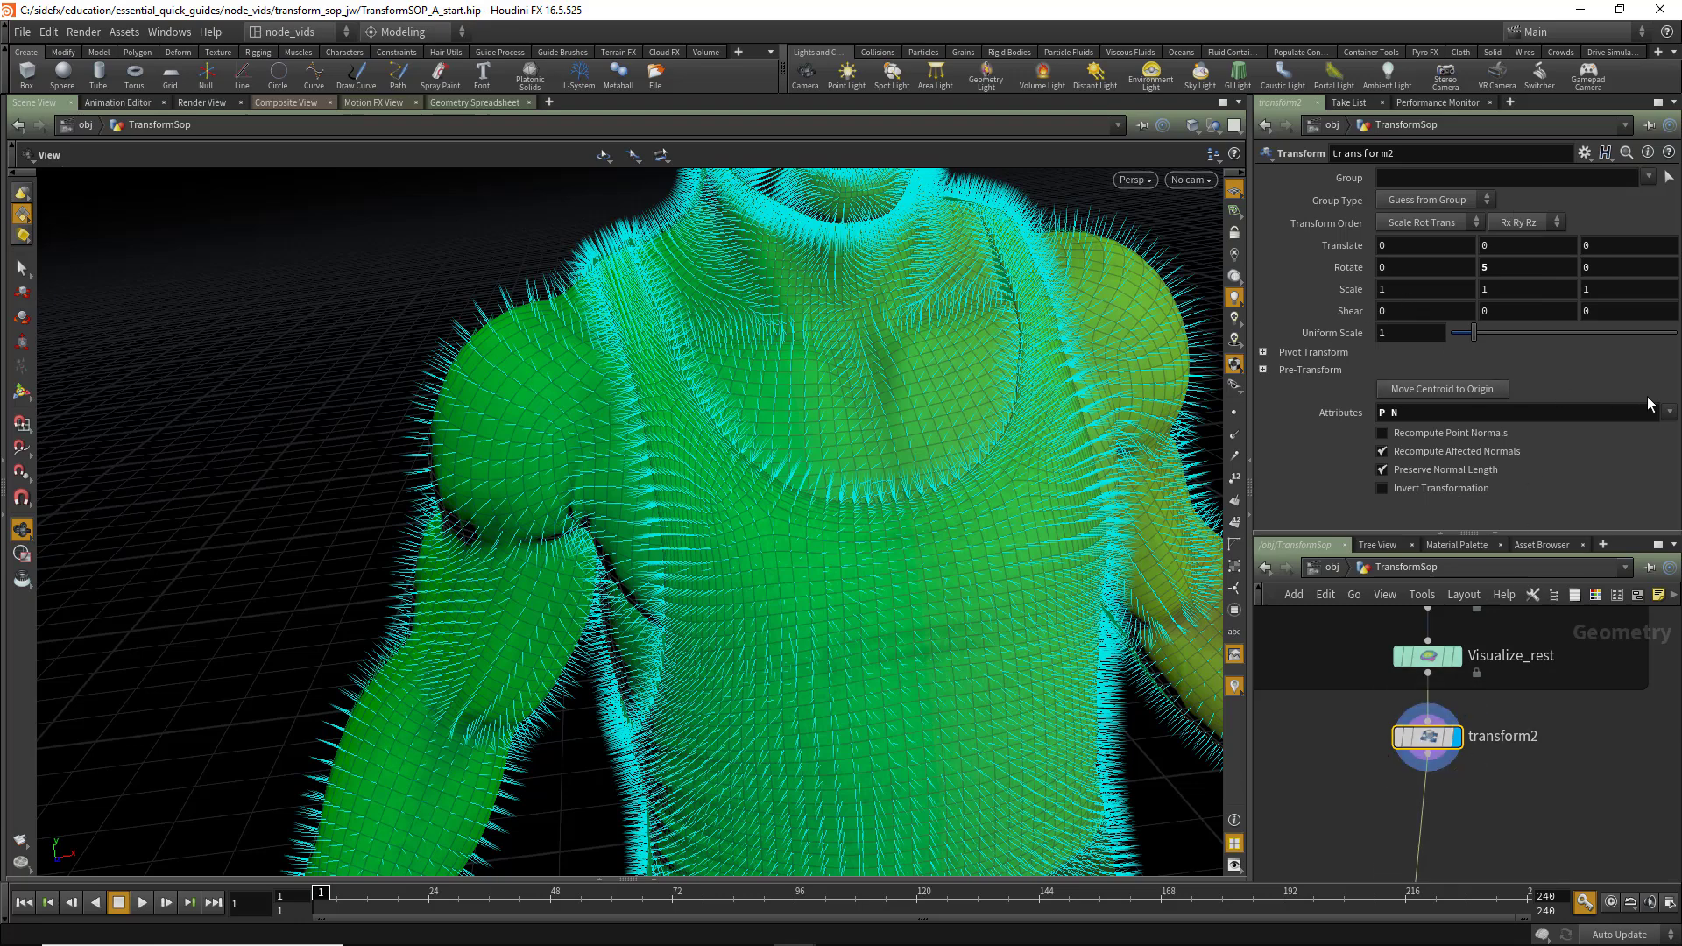
Add Velocity to transform2's Attributes list and replace the whole list with the wildcard *.
left_click(1670, 412)
left_click(1631, 465)
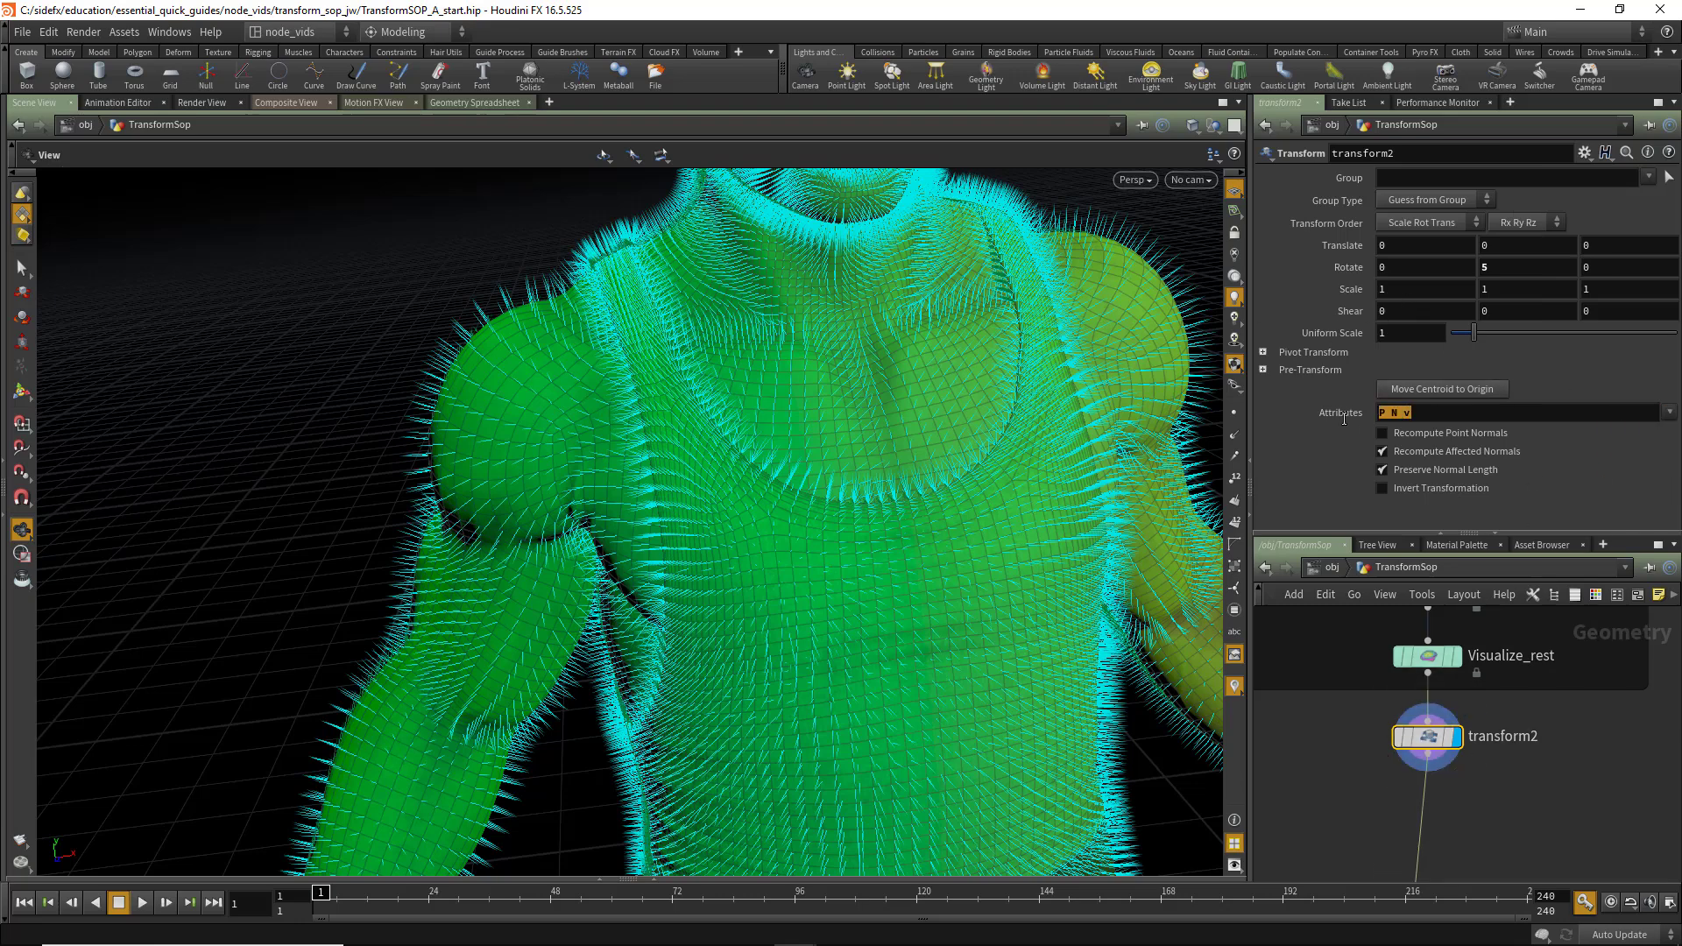
mouse_move(1343, 418)
type("*")
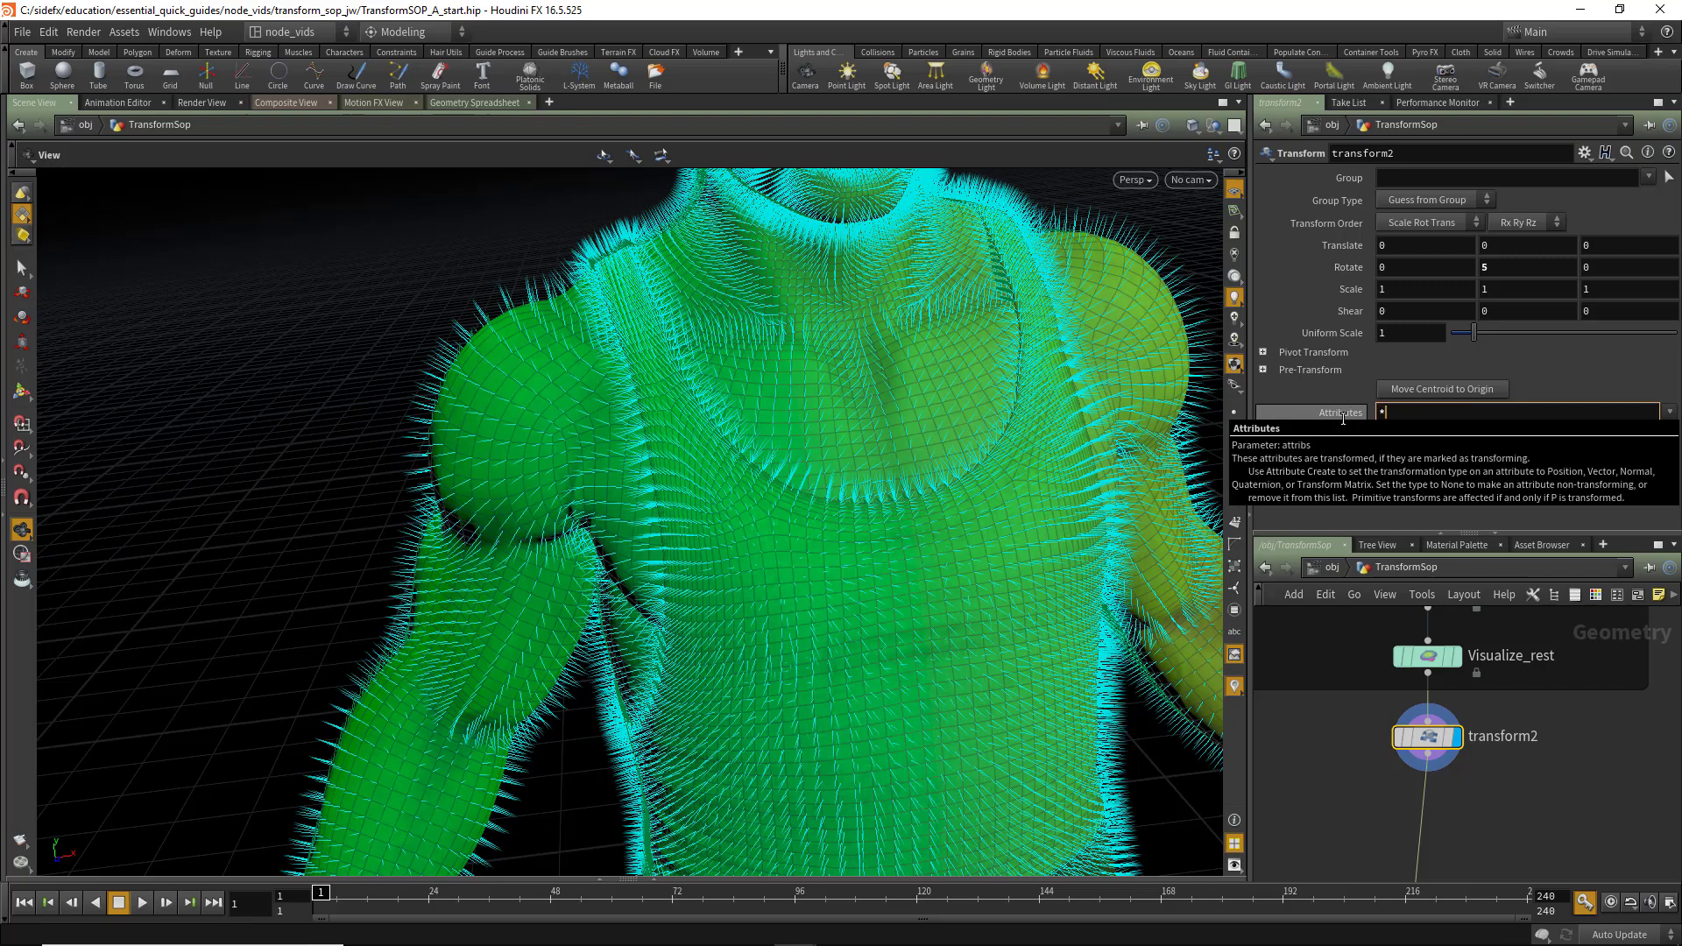
key("Return")
Exclude normals by setting transform2's Attributes to * ^N, and test the effect with the Y rotation.
right_click_drag(890, 455, 859, 492)
left_click(1406, 408)
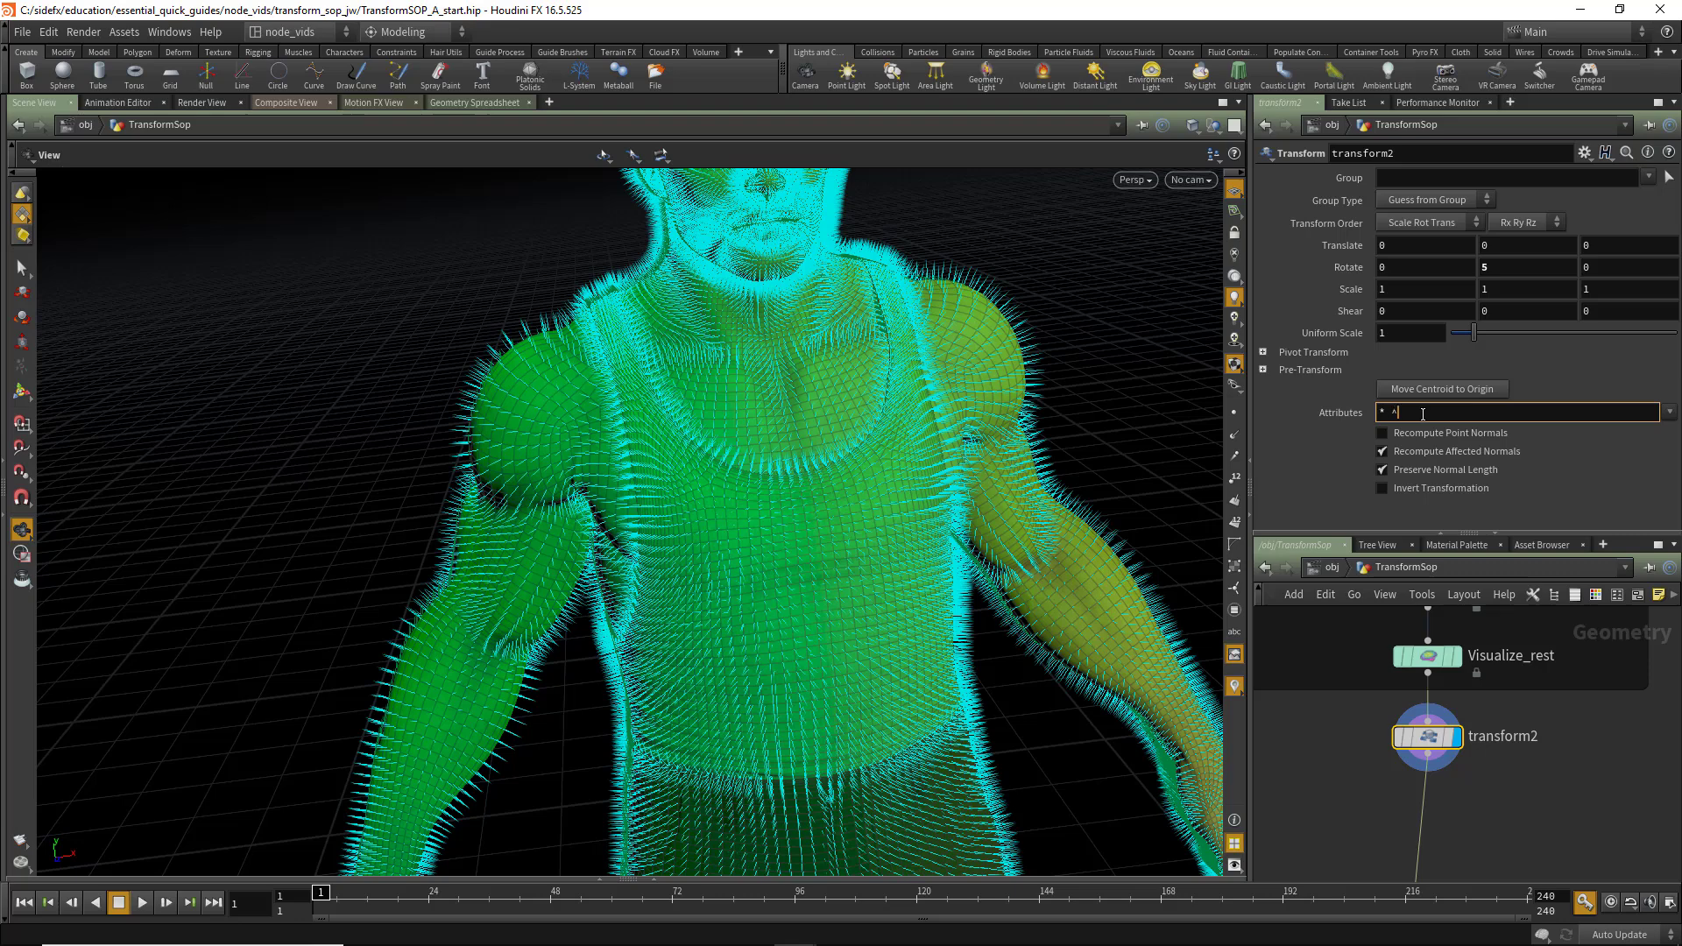
type("N")
key("Return")
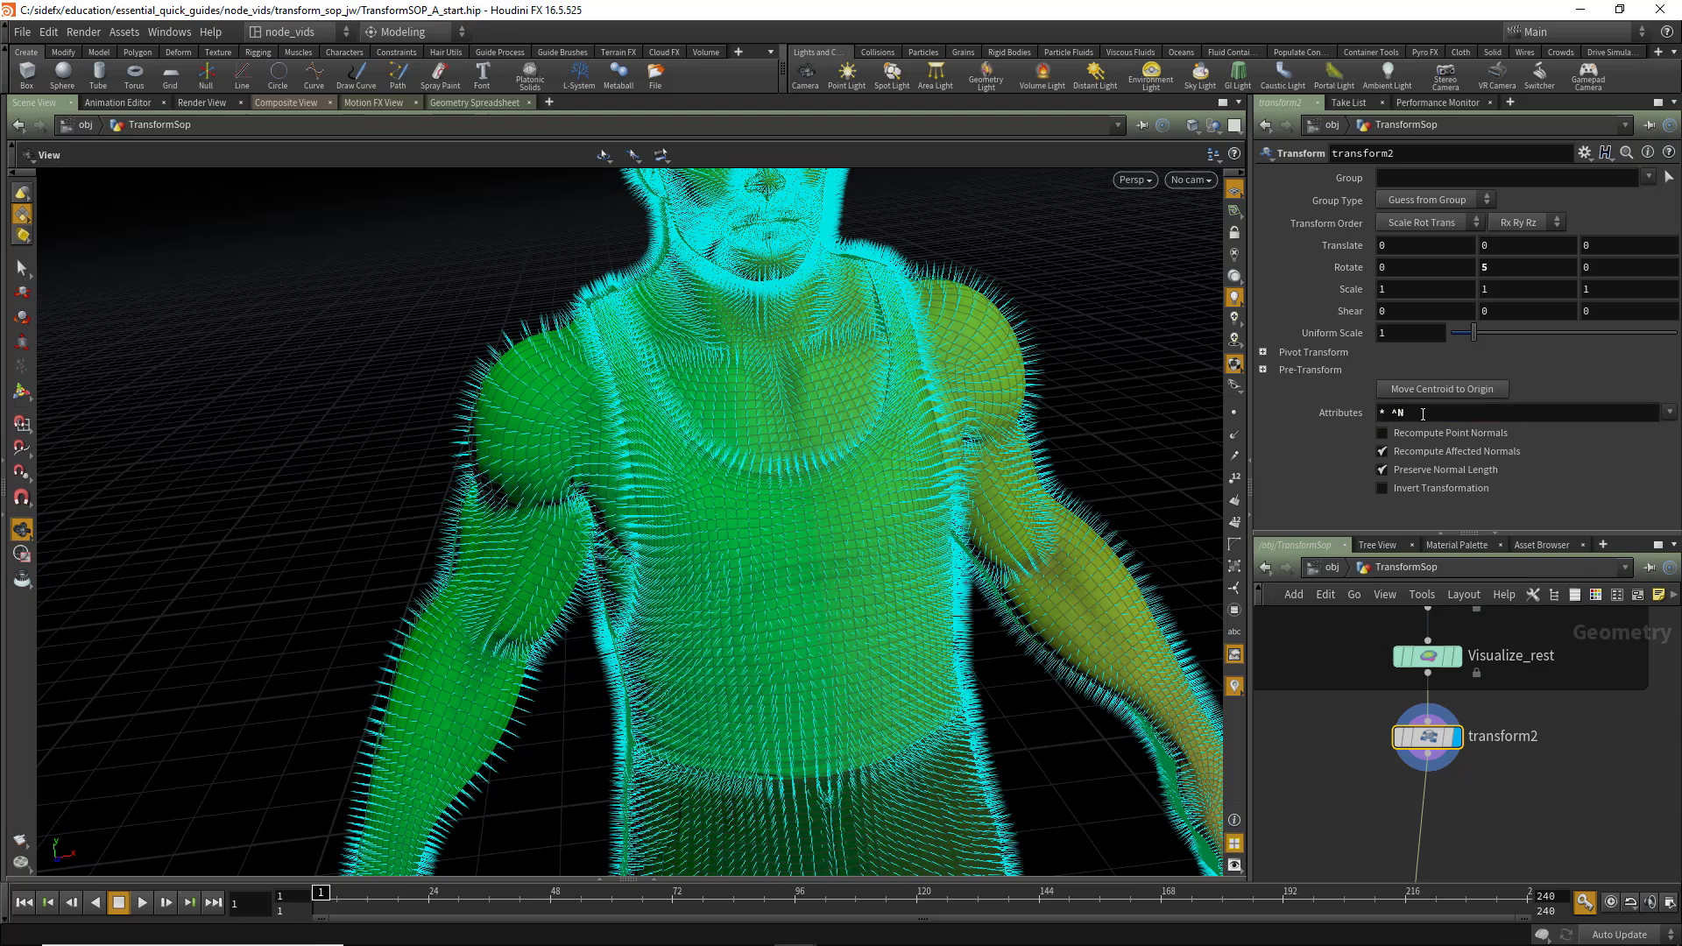
left_click_drag(690, 481, 767, 481)
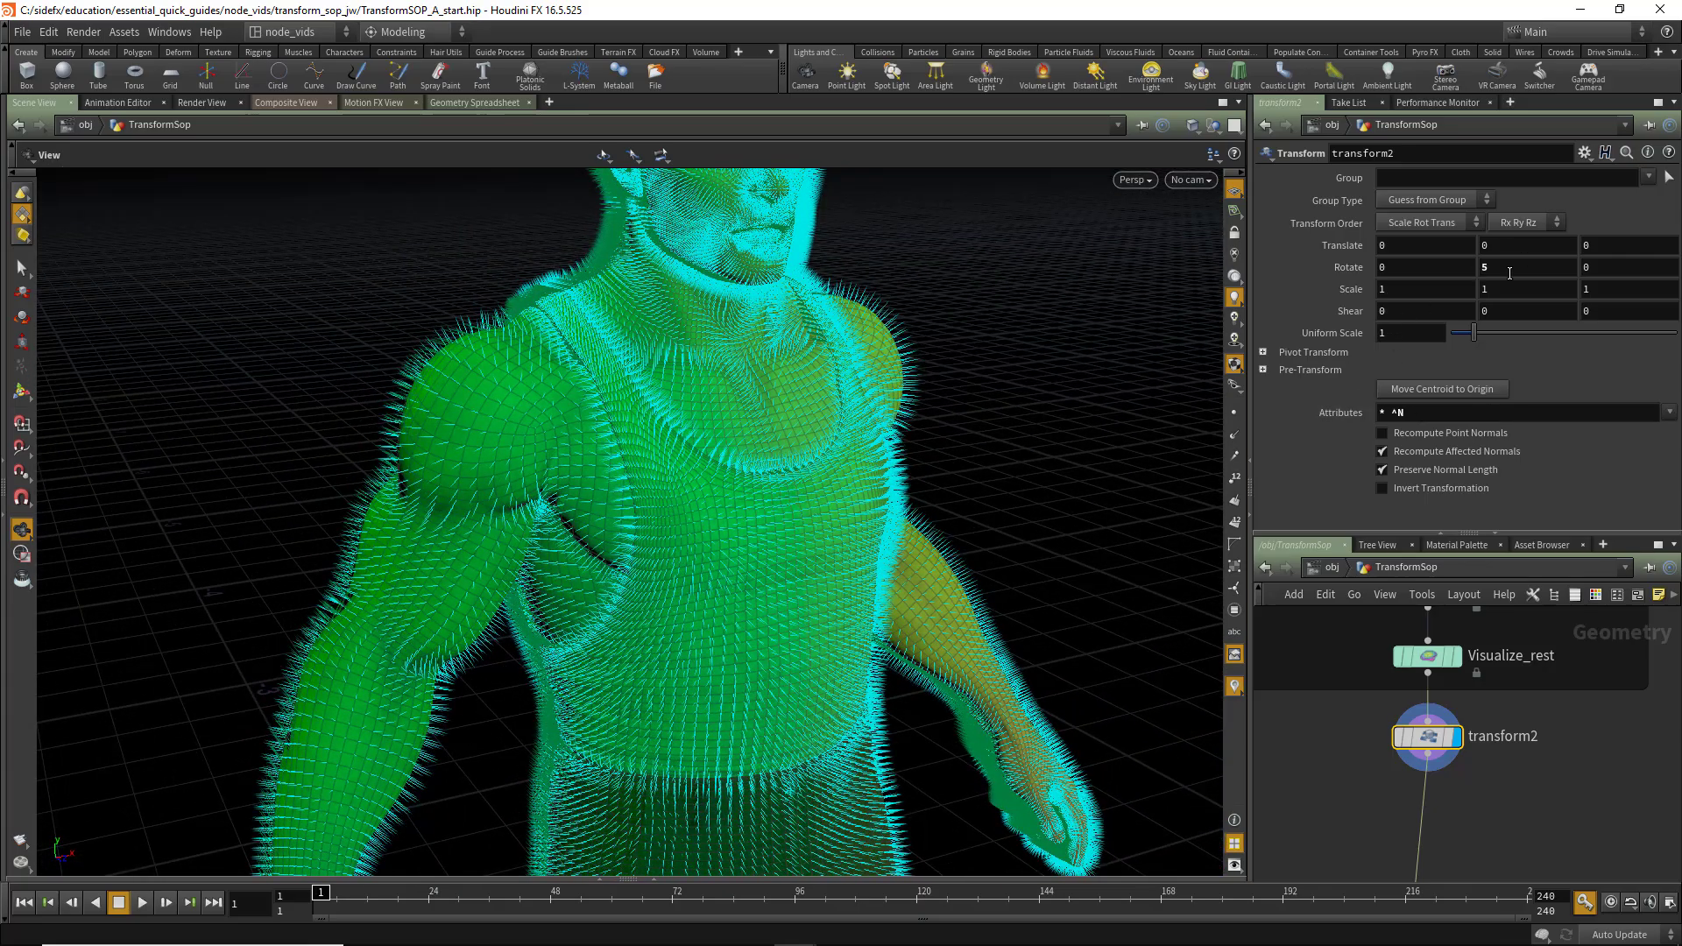
middle_click_drag(1508, 269, 1625, 270)
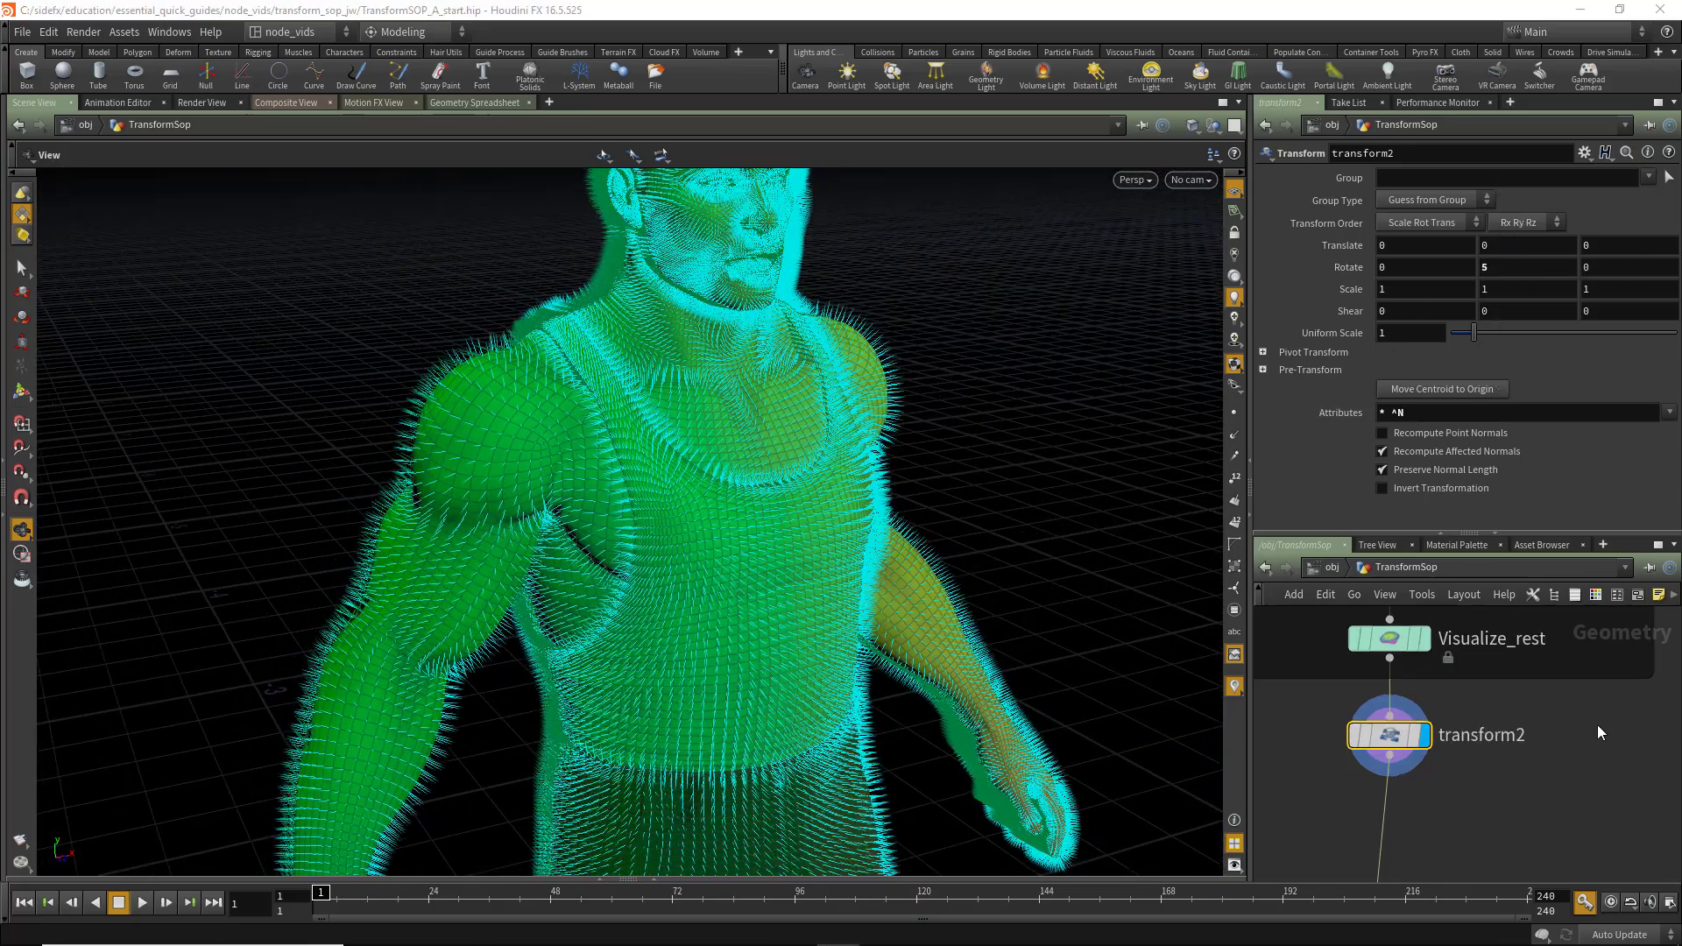
Display the Visualize_N1 node in the Surface Point Normals group and frame the pig head in the viewport.
middle_click_drag(1563, 734, 1299, 753)
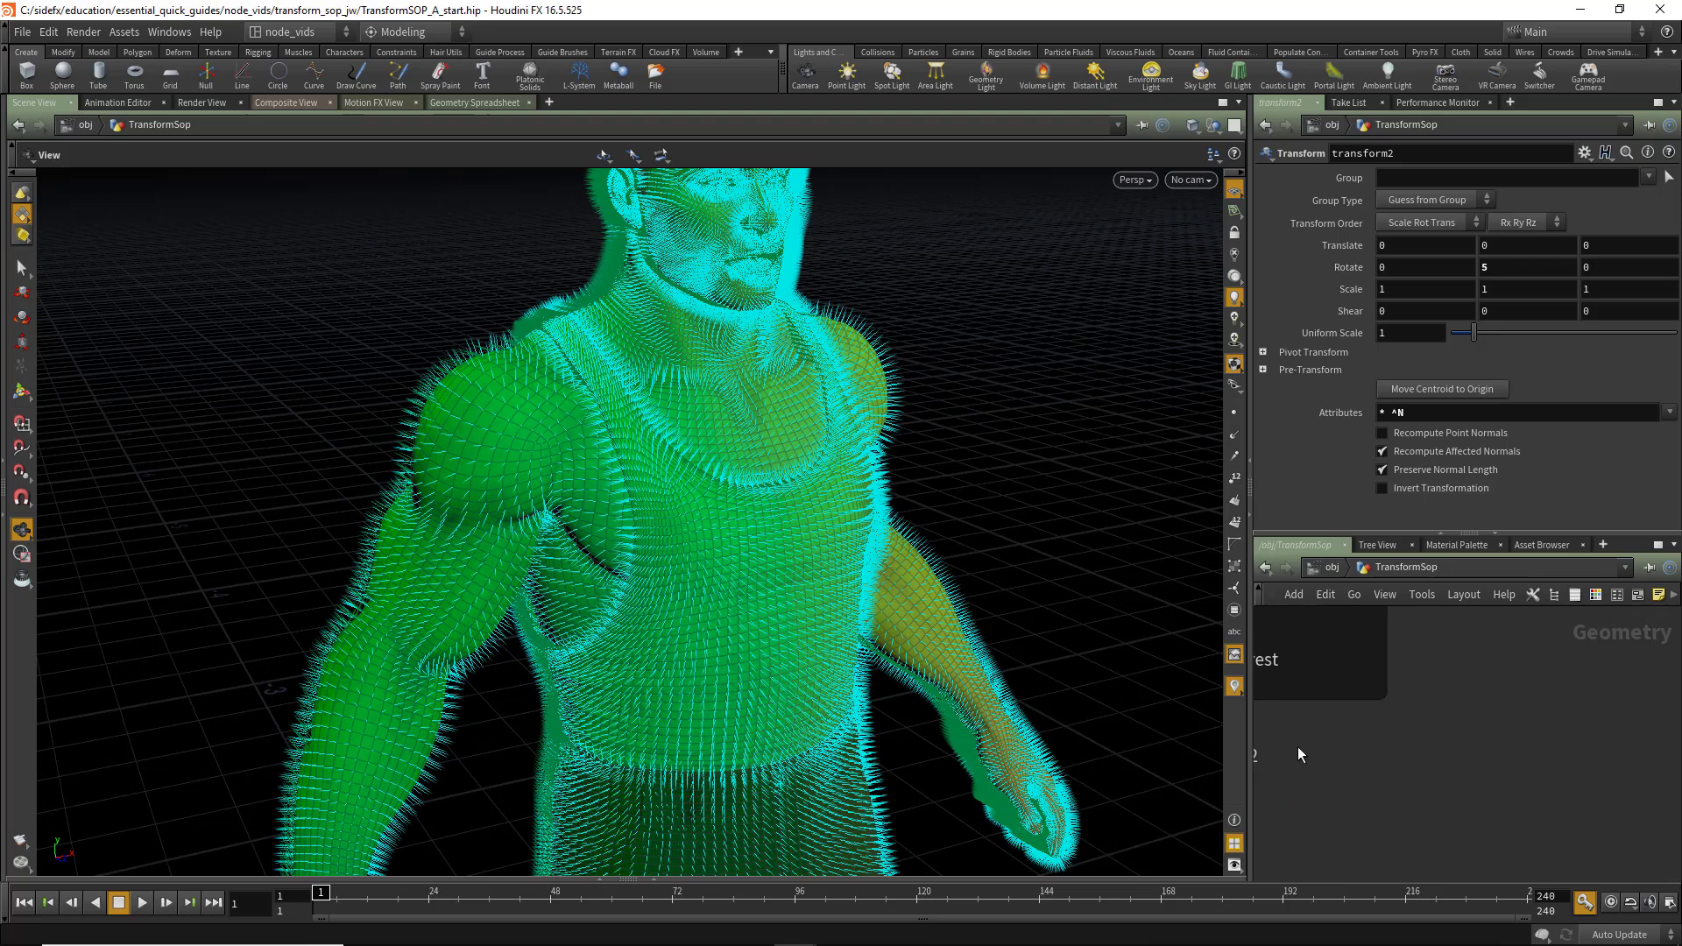
middle_click_drag(1489, 759, 1313, 766)
mouse_move(1647, 755)
middle_mouse_down()
mouse_move(1245, 748)
mouse_move(1327, 782)
mouse_move(1320, 801)
middle_mouse_up()
scroll(1330, 767, "up", 2)
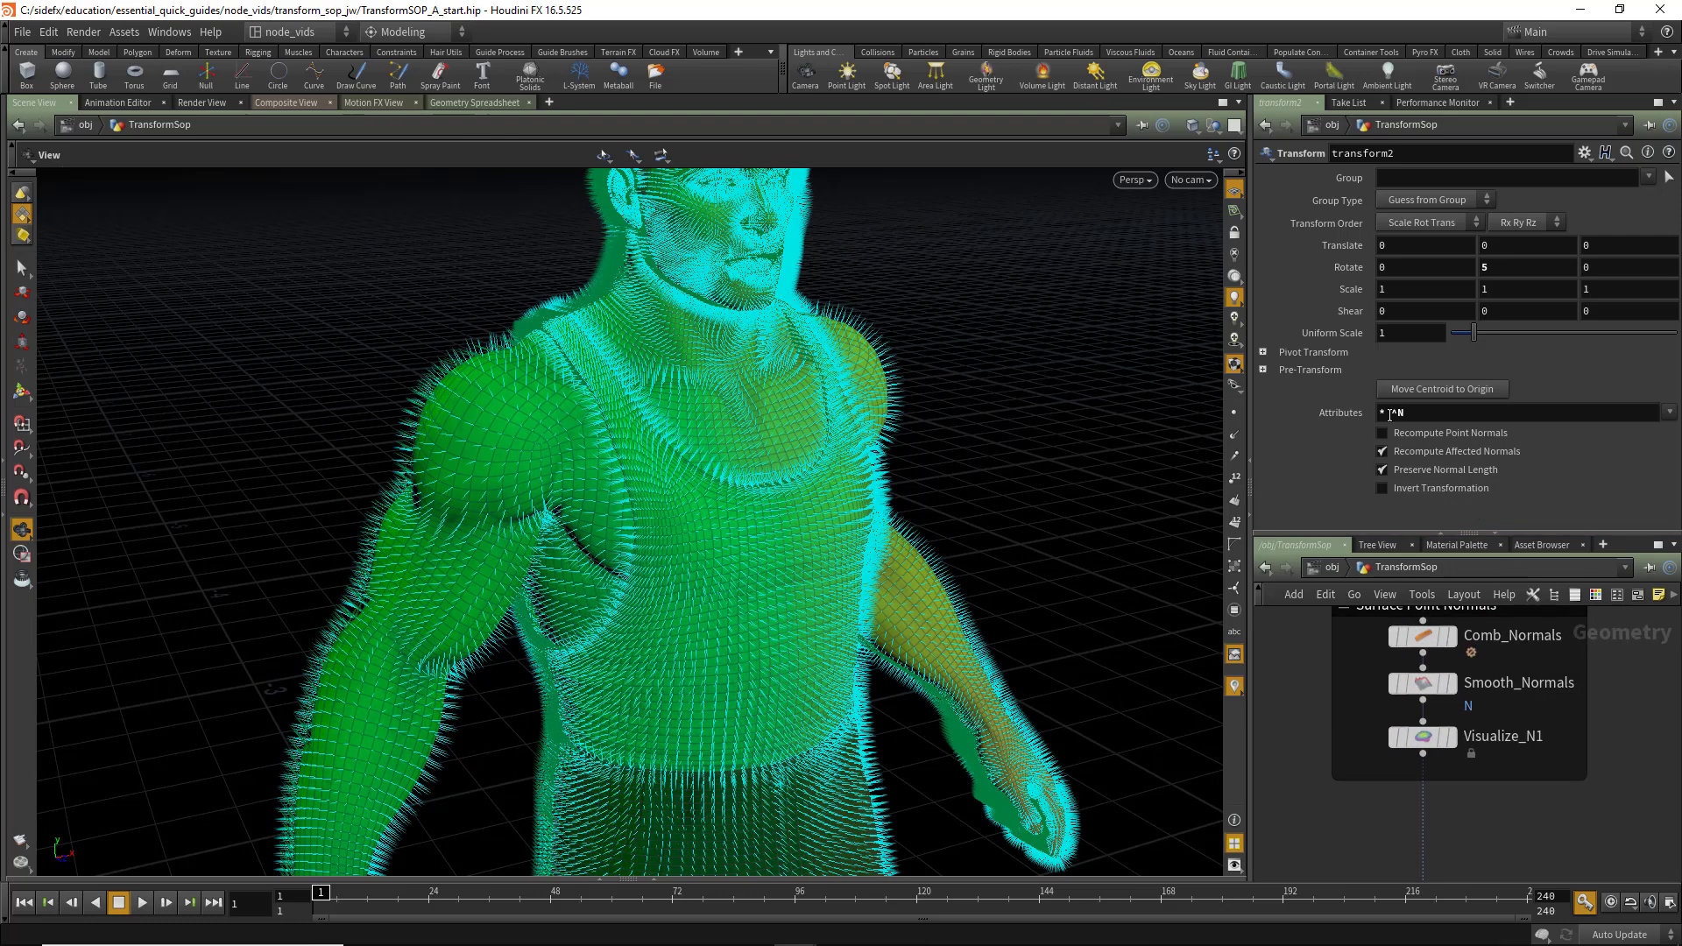
scroll(1329, 716, "up", 2)
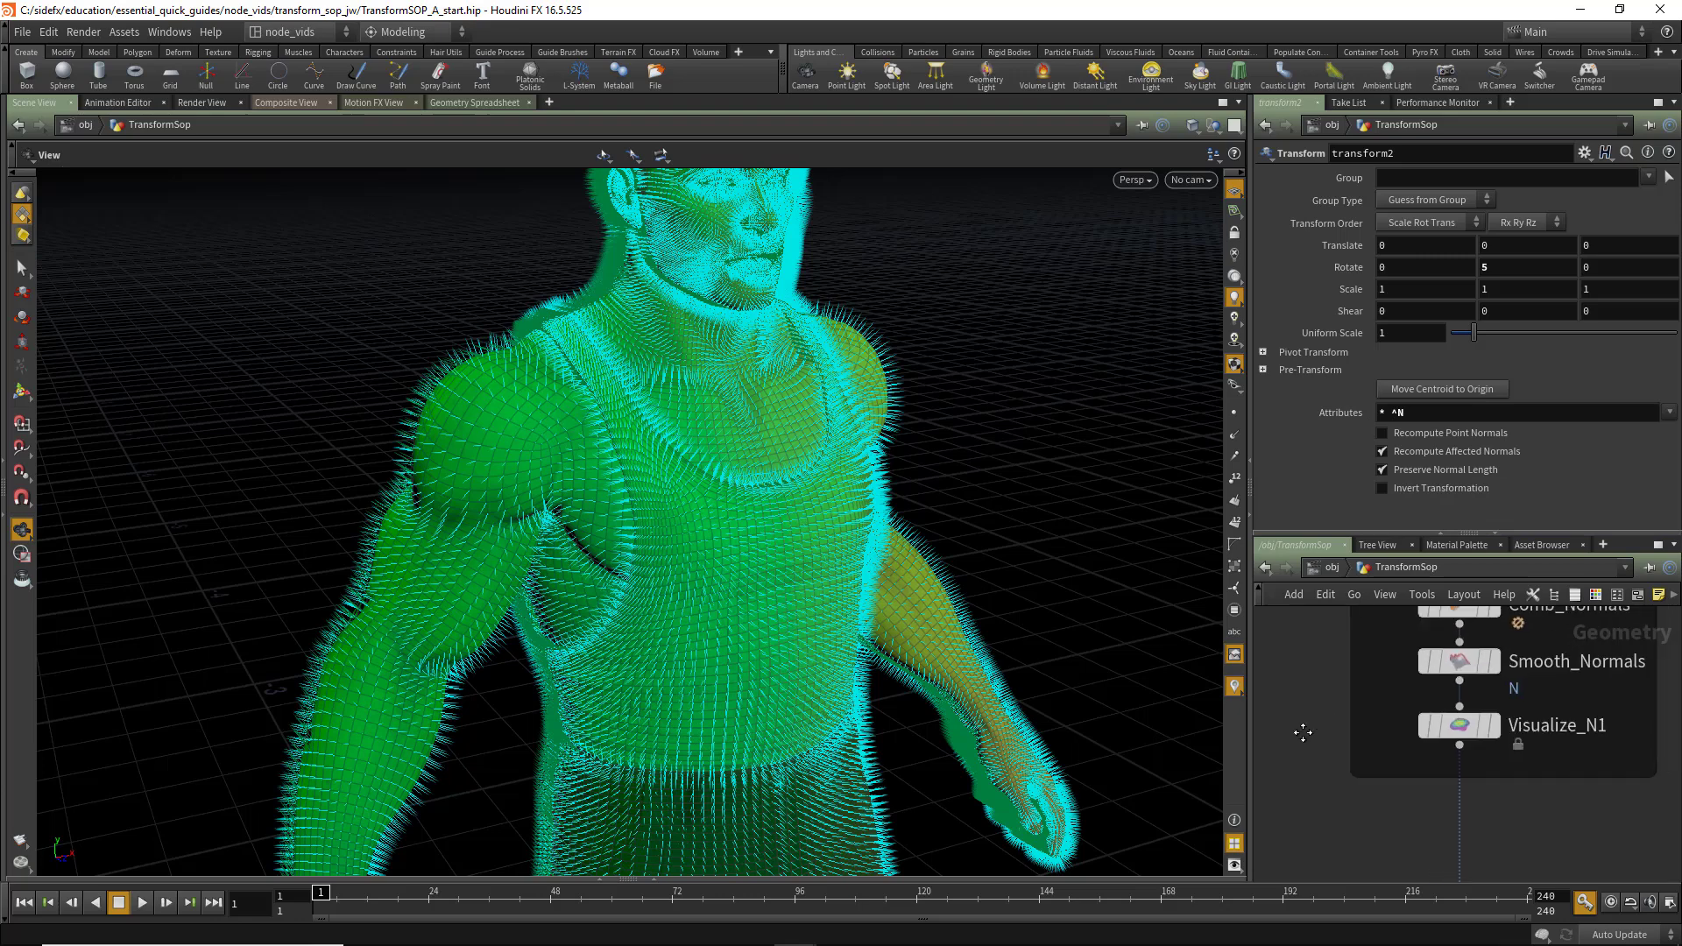
left_click(1468, 730)
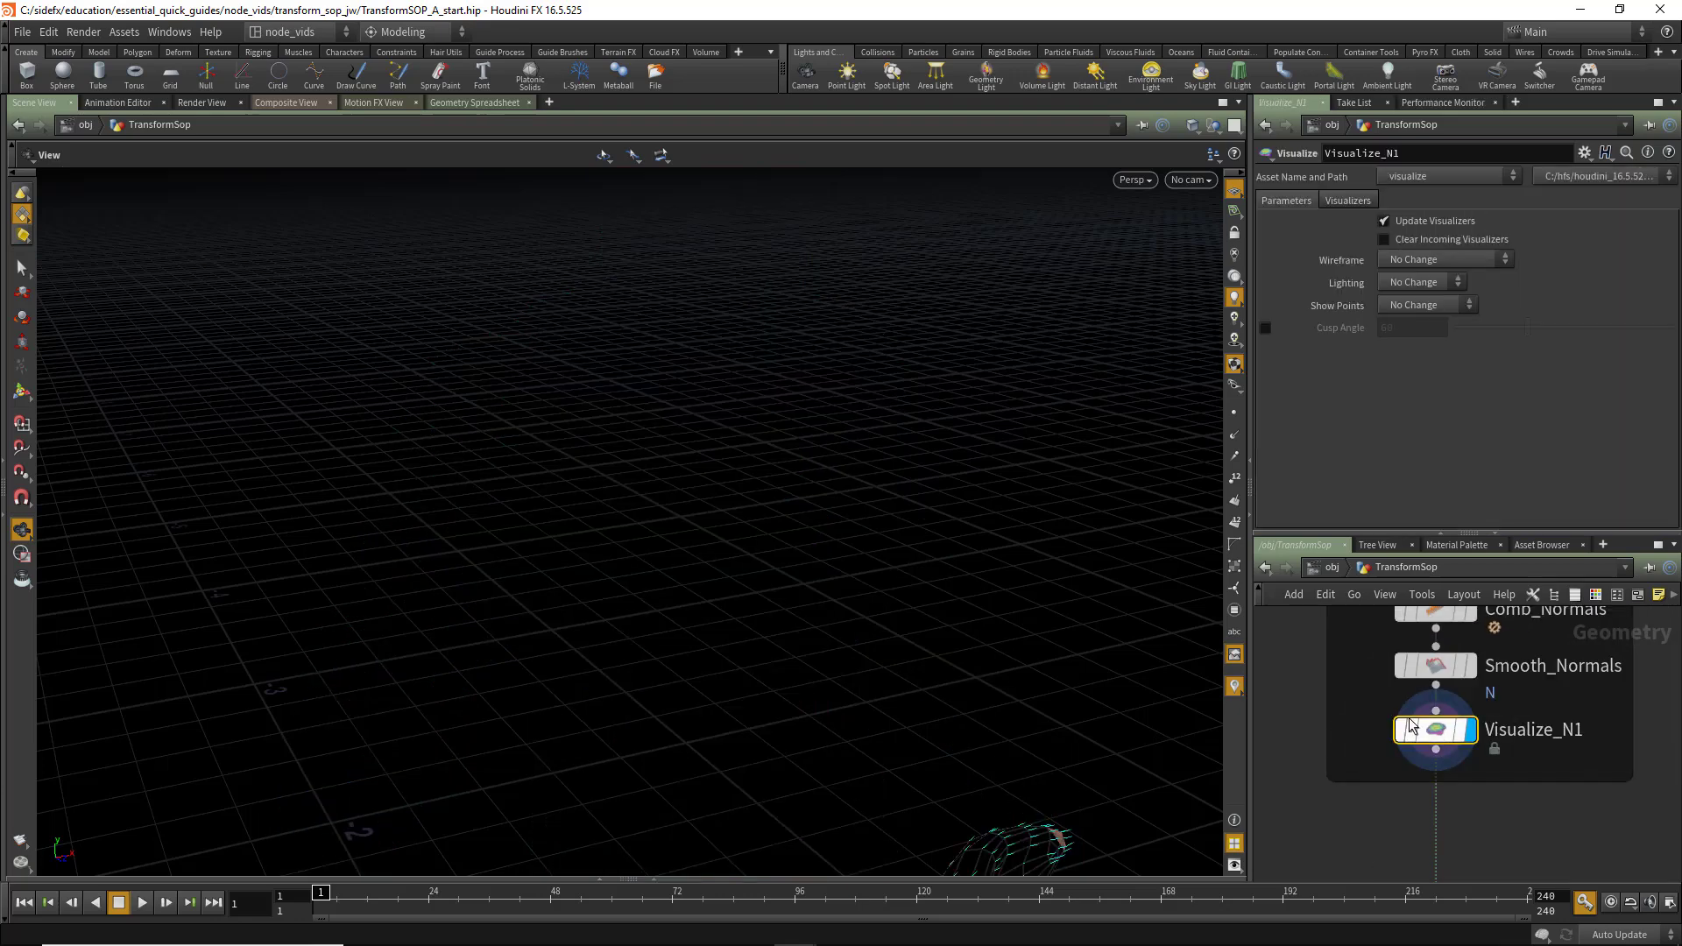
key("g")
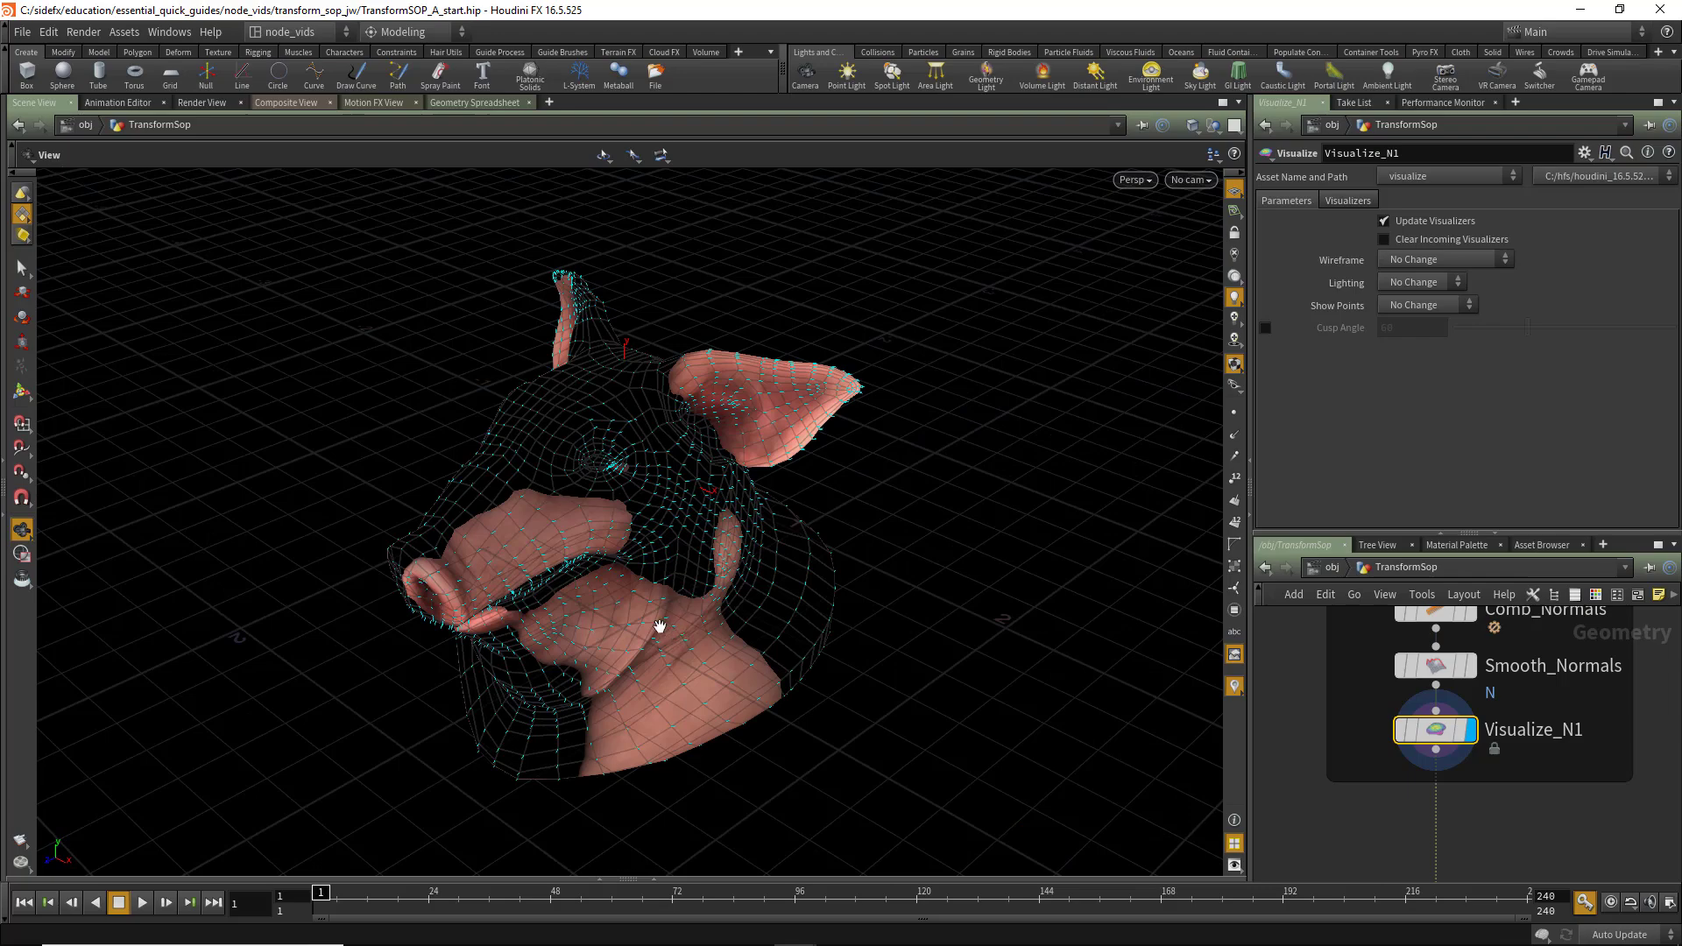
left_click_drag(657, 627, 711, 582)
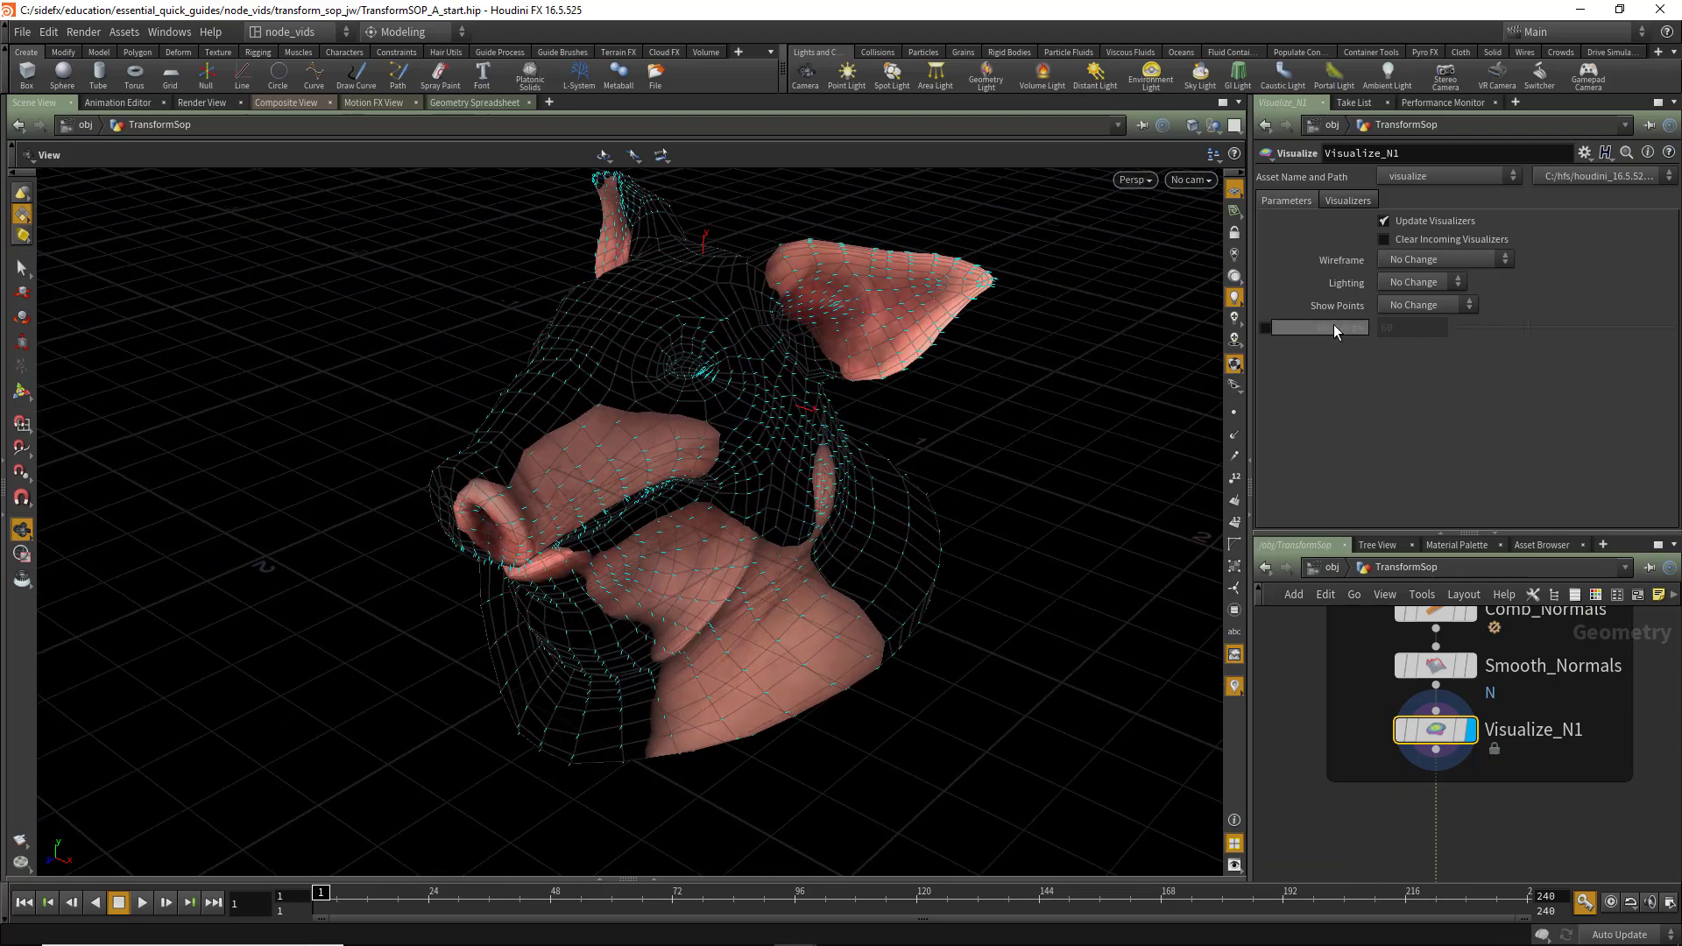
Change the viewport lighting mode so the pig head's whole surface is lit, and view the head closer.
left_click(1235, 255)
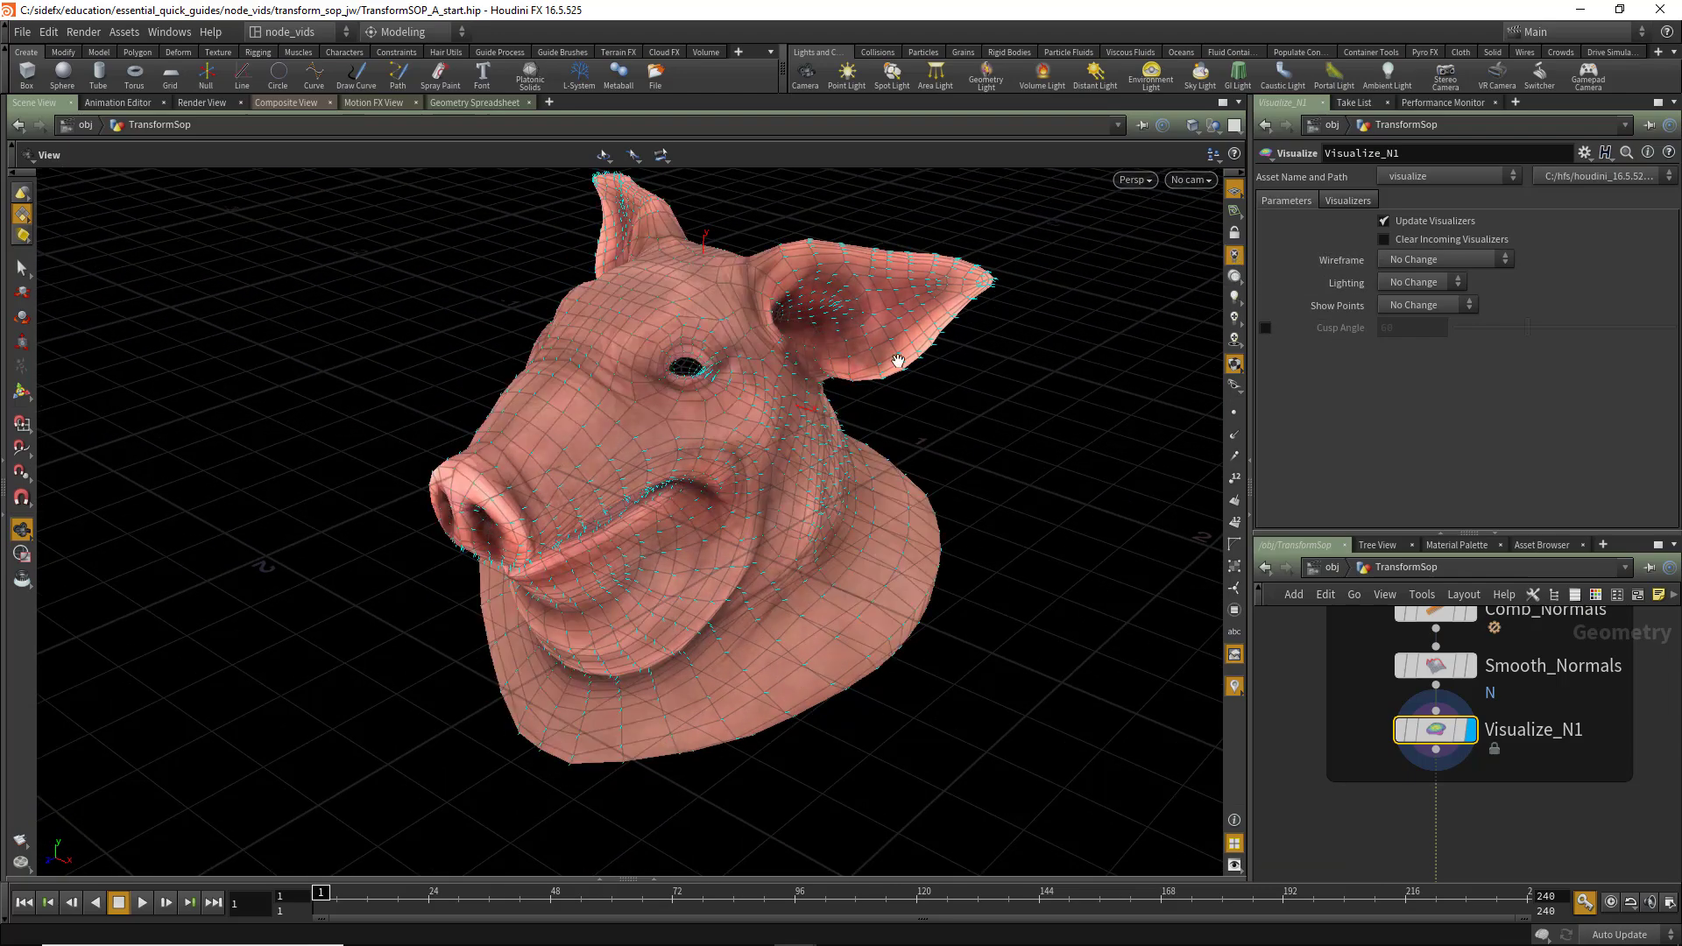
scroll(717, 446, "up", 2)
left_click_drag(724, 446, 1156, 607)
Display the Copy_Using_Normals_For_Direction node to examine the lines copied onto the pig head by normals.
scroll(1588, 786, "down", 2)
middle_click_drag(1596, 829, 1554, 687)
middle_click_drag(1392, 687, 1403, 638)
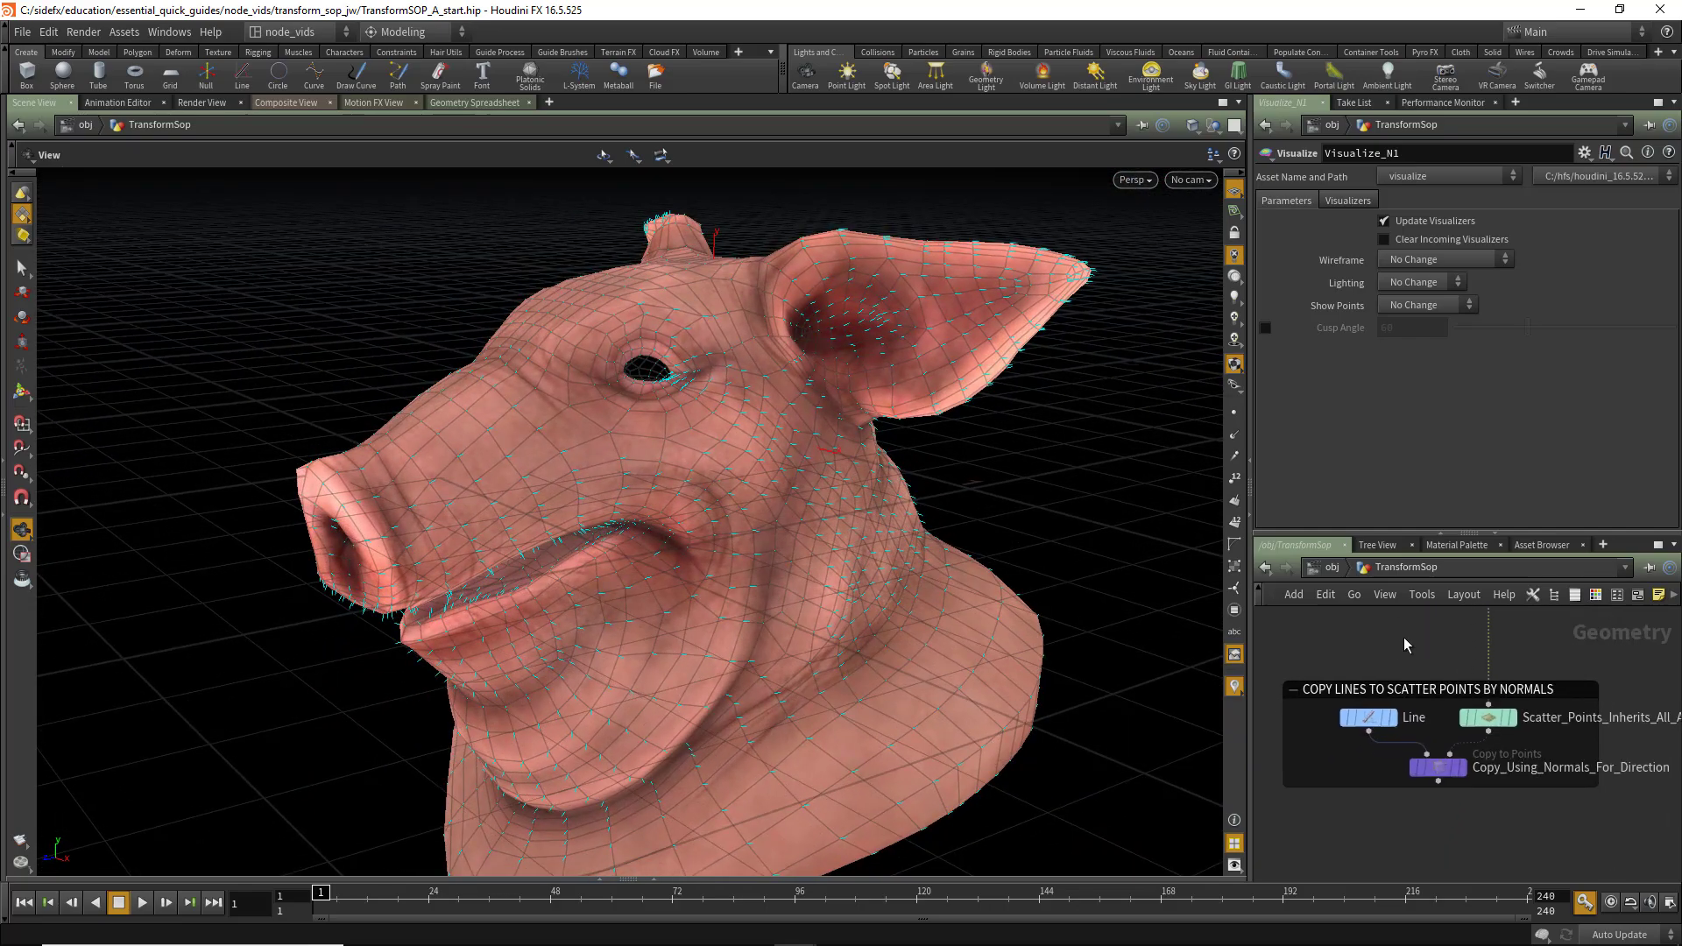
left_click(1458, 764)
left_click_drag(766, 542, 718, 508)
middle_click_drag(1614, 796, 1603, 837)
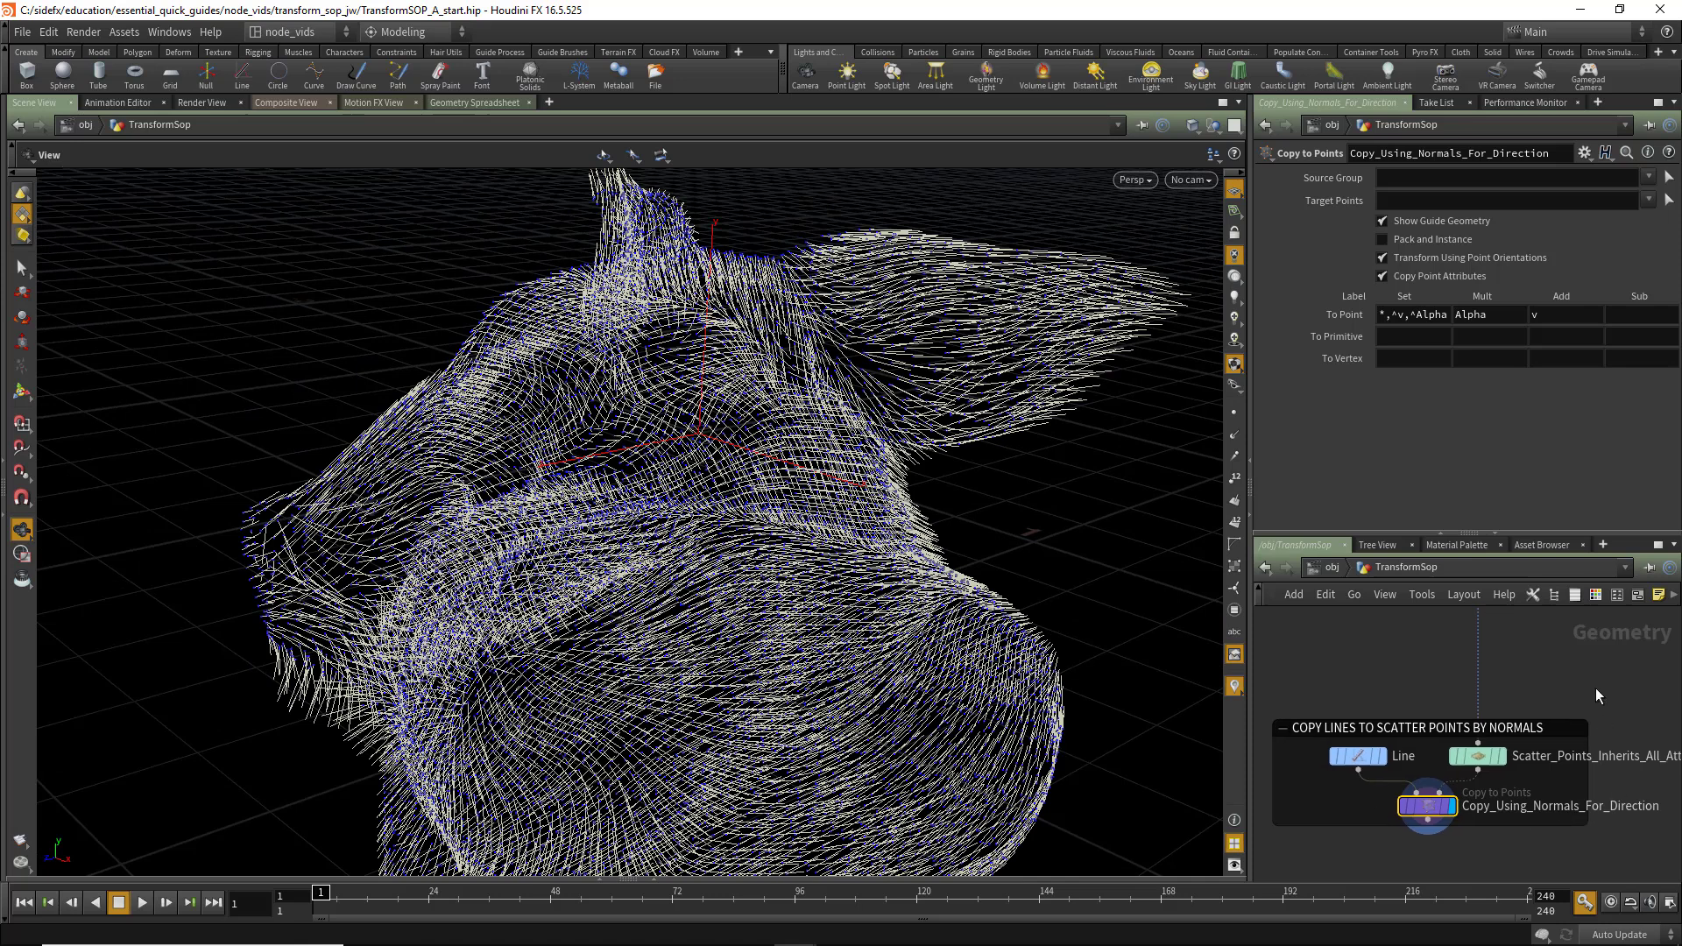
Display and select Visualize_N1 again, and inspect its node information for the point attributes.
middle_click_drag(1595, 627, 1595, 828)
left_click(1498, 731)
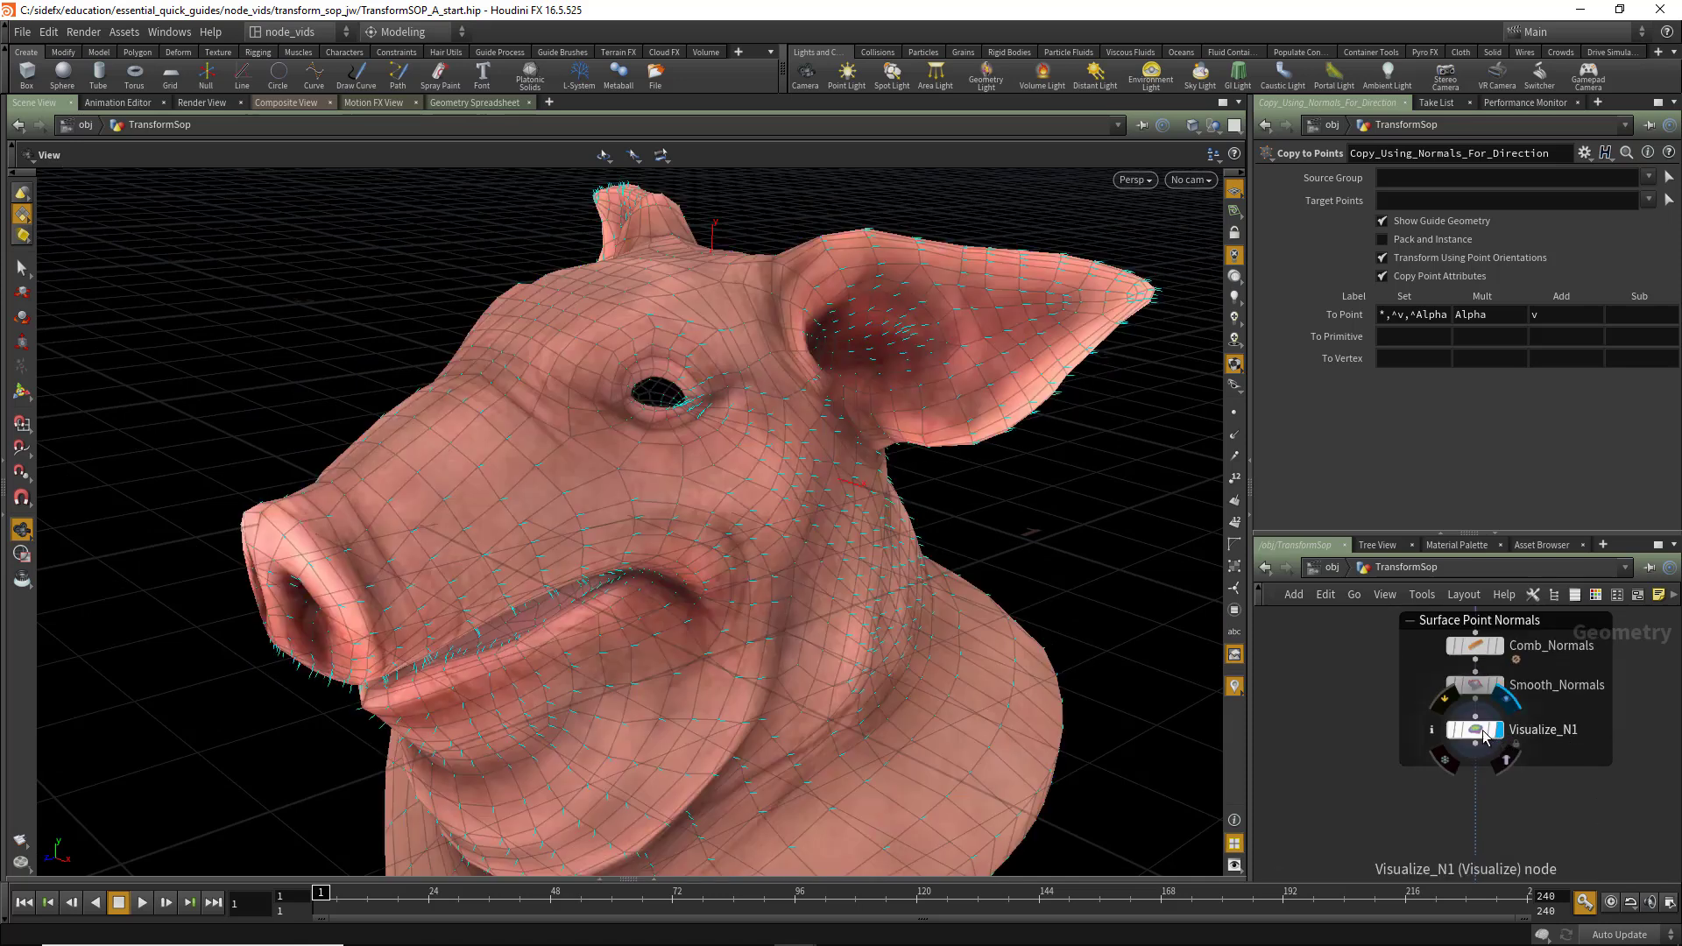
left_click(1476, 731)
middle_click_drag(1477, 731, 1155, 697)
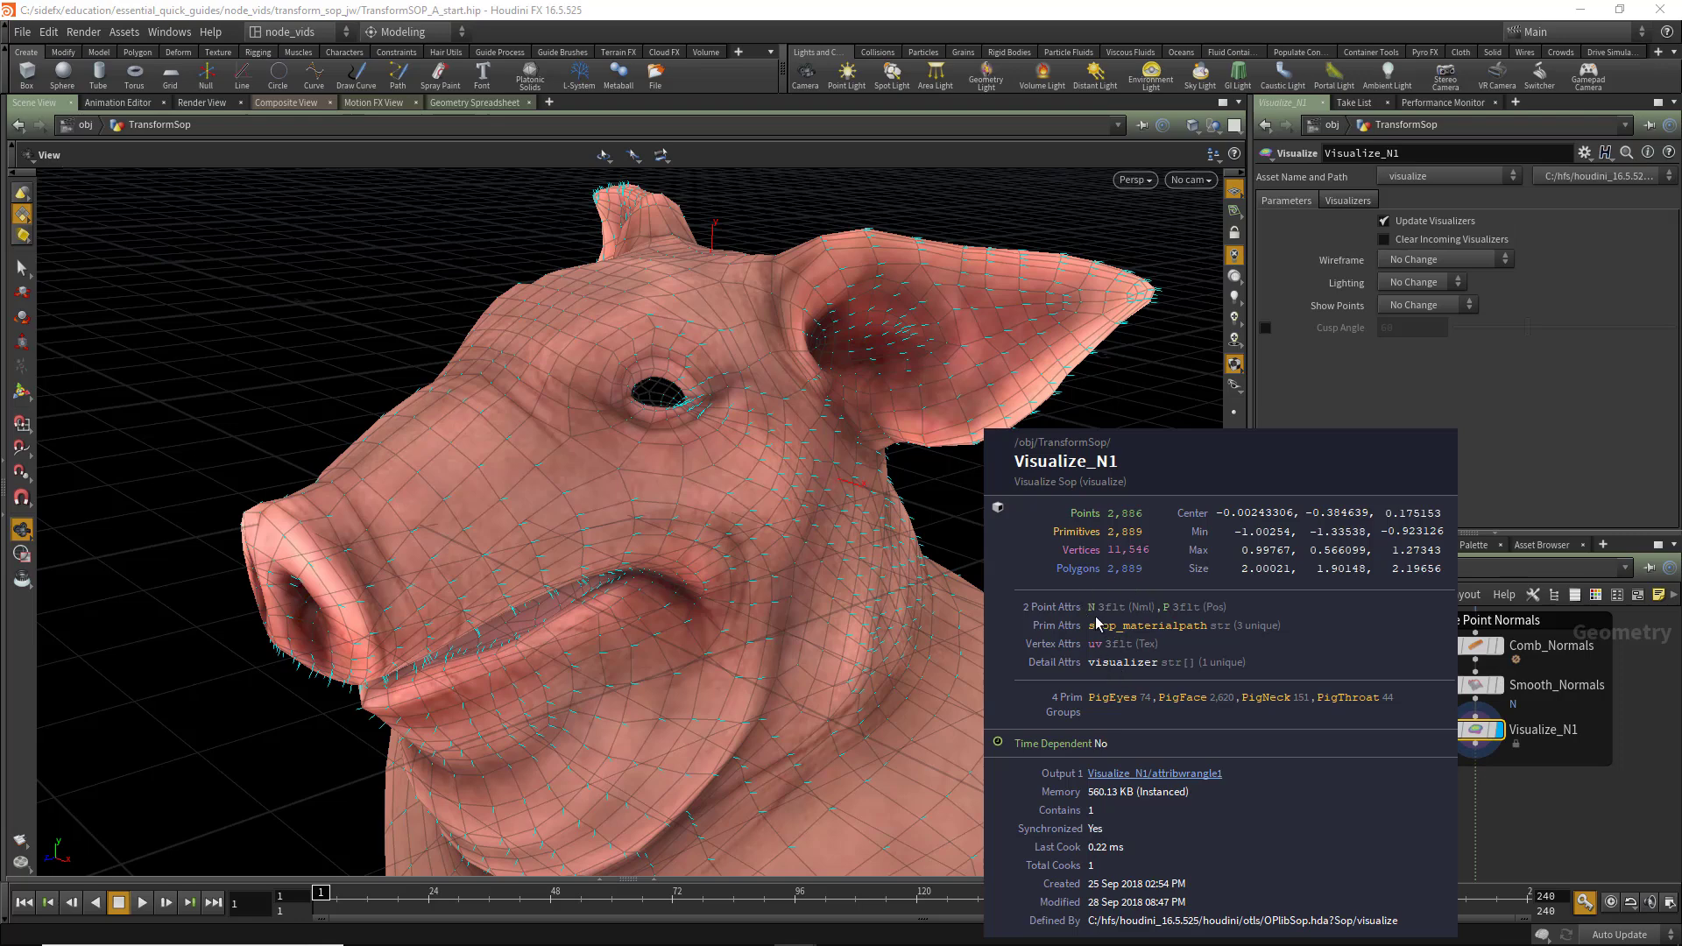
middle_click_drag(1562, 795, 1562, 737)
left_click_drag(650, 458, 644, 463)
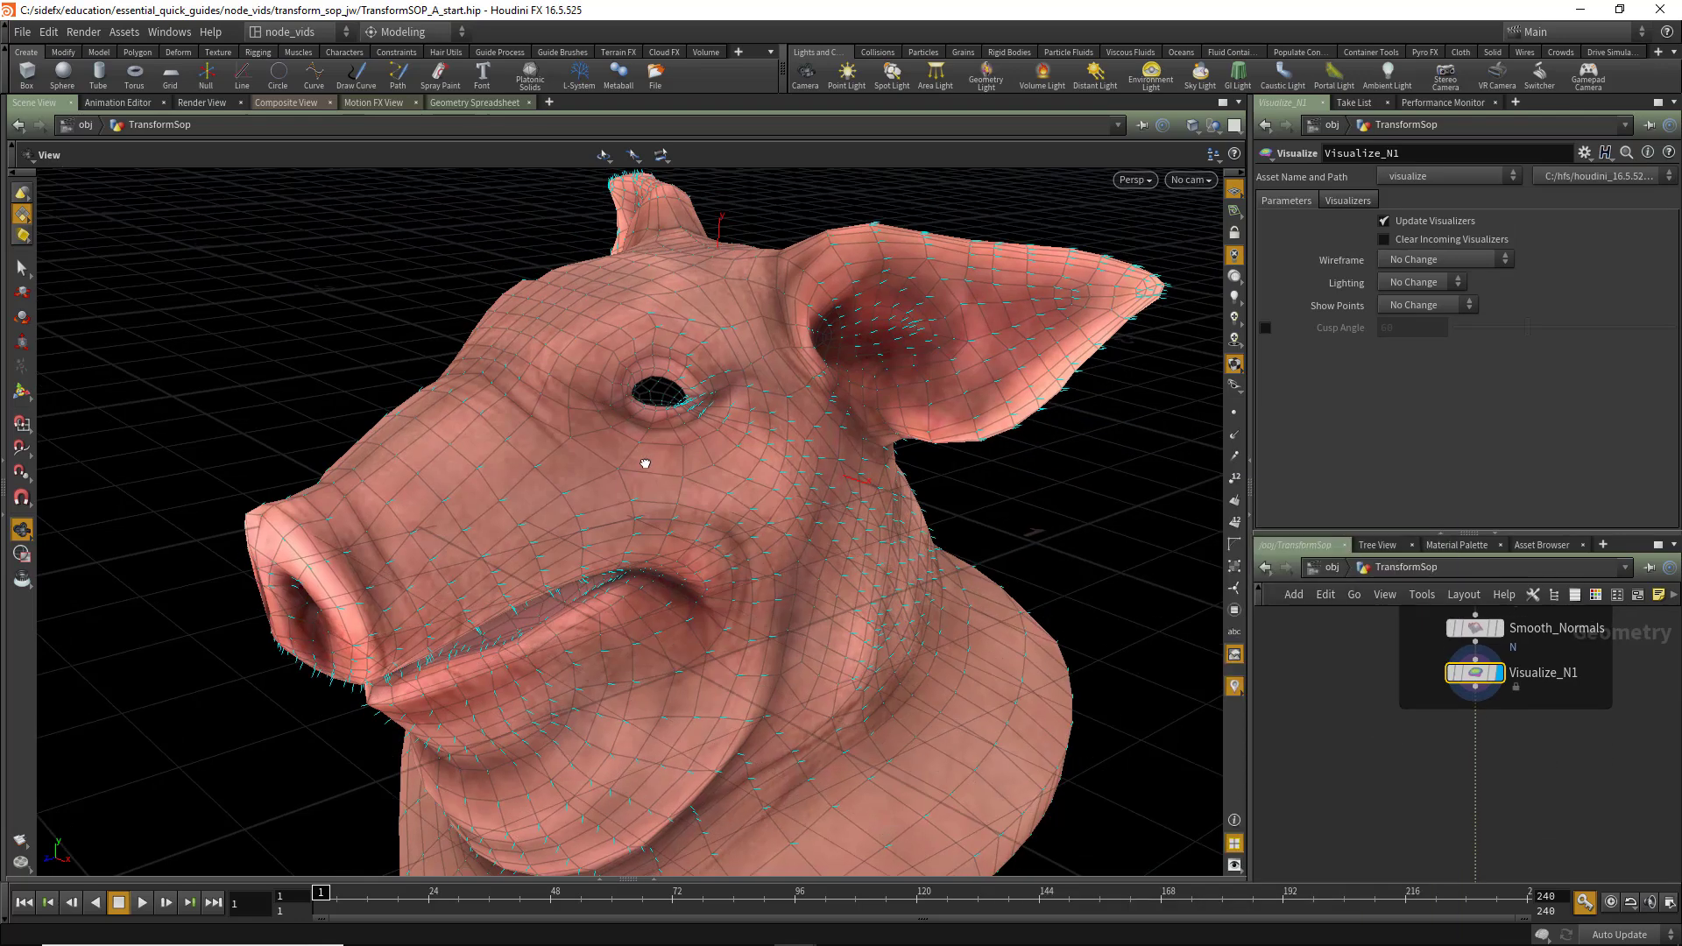
Insert a Transform node into the wire below Visualize_N1 and display it.
key("Tab")
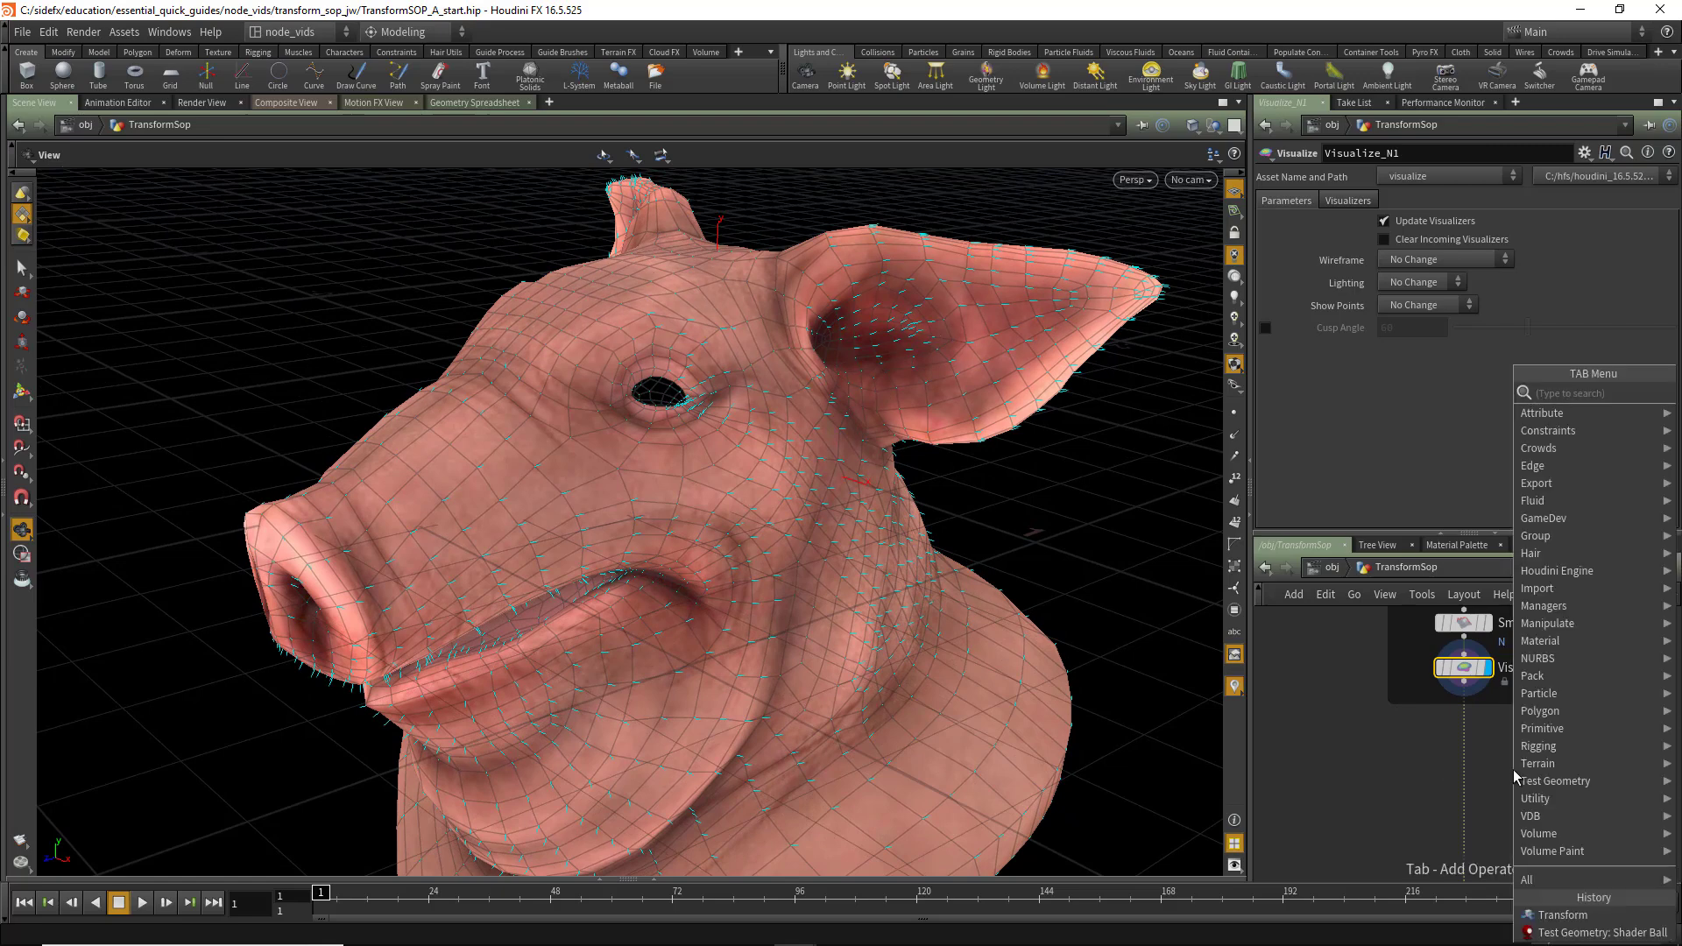
type("transform")
key("Return")
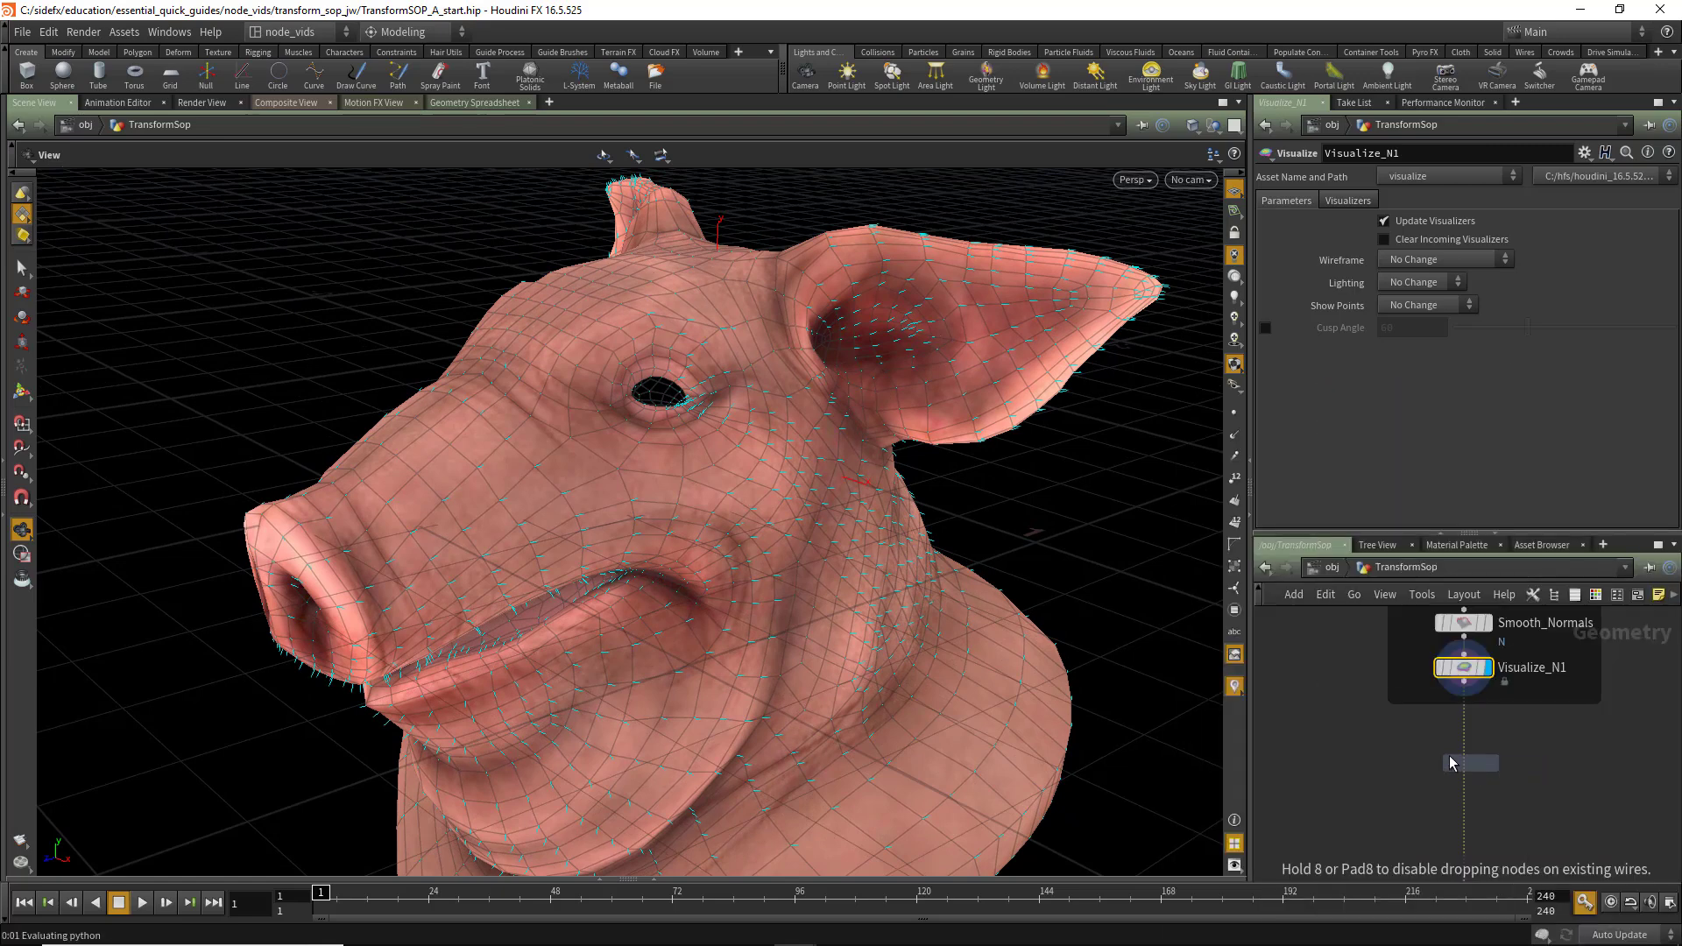
left_click(1452, 758)
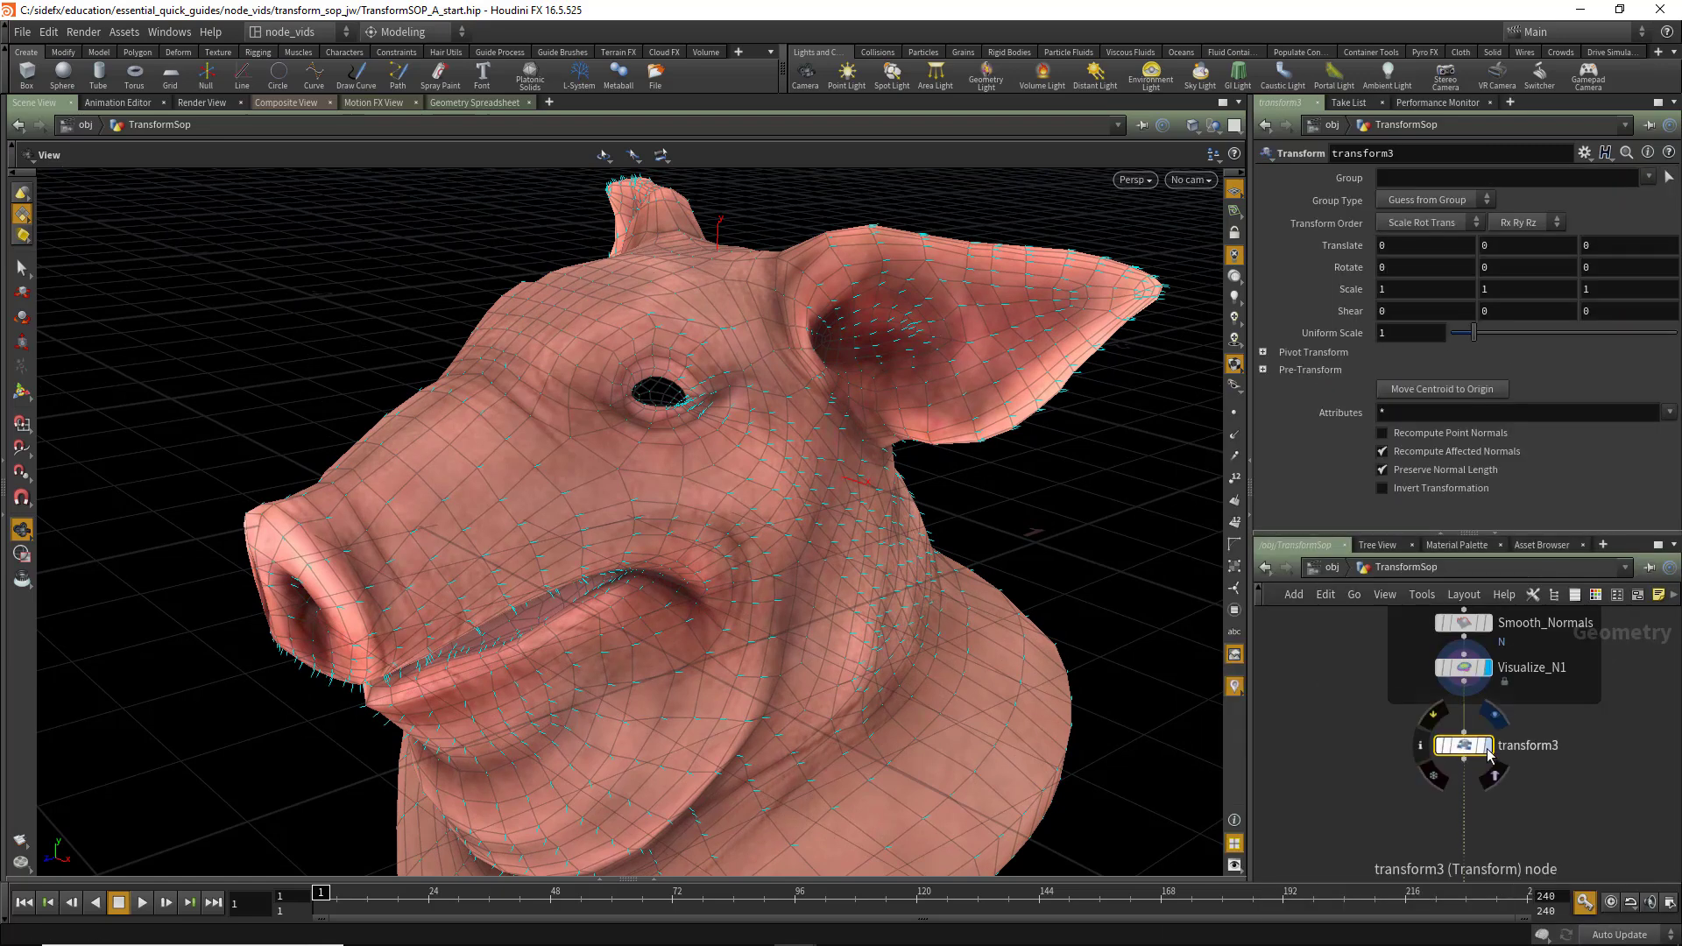
left_click(1488, 749)
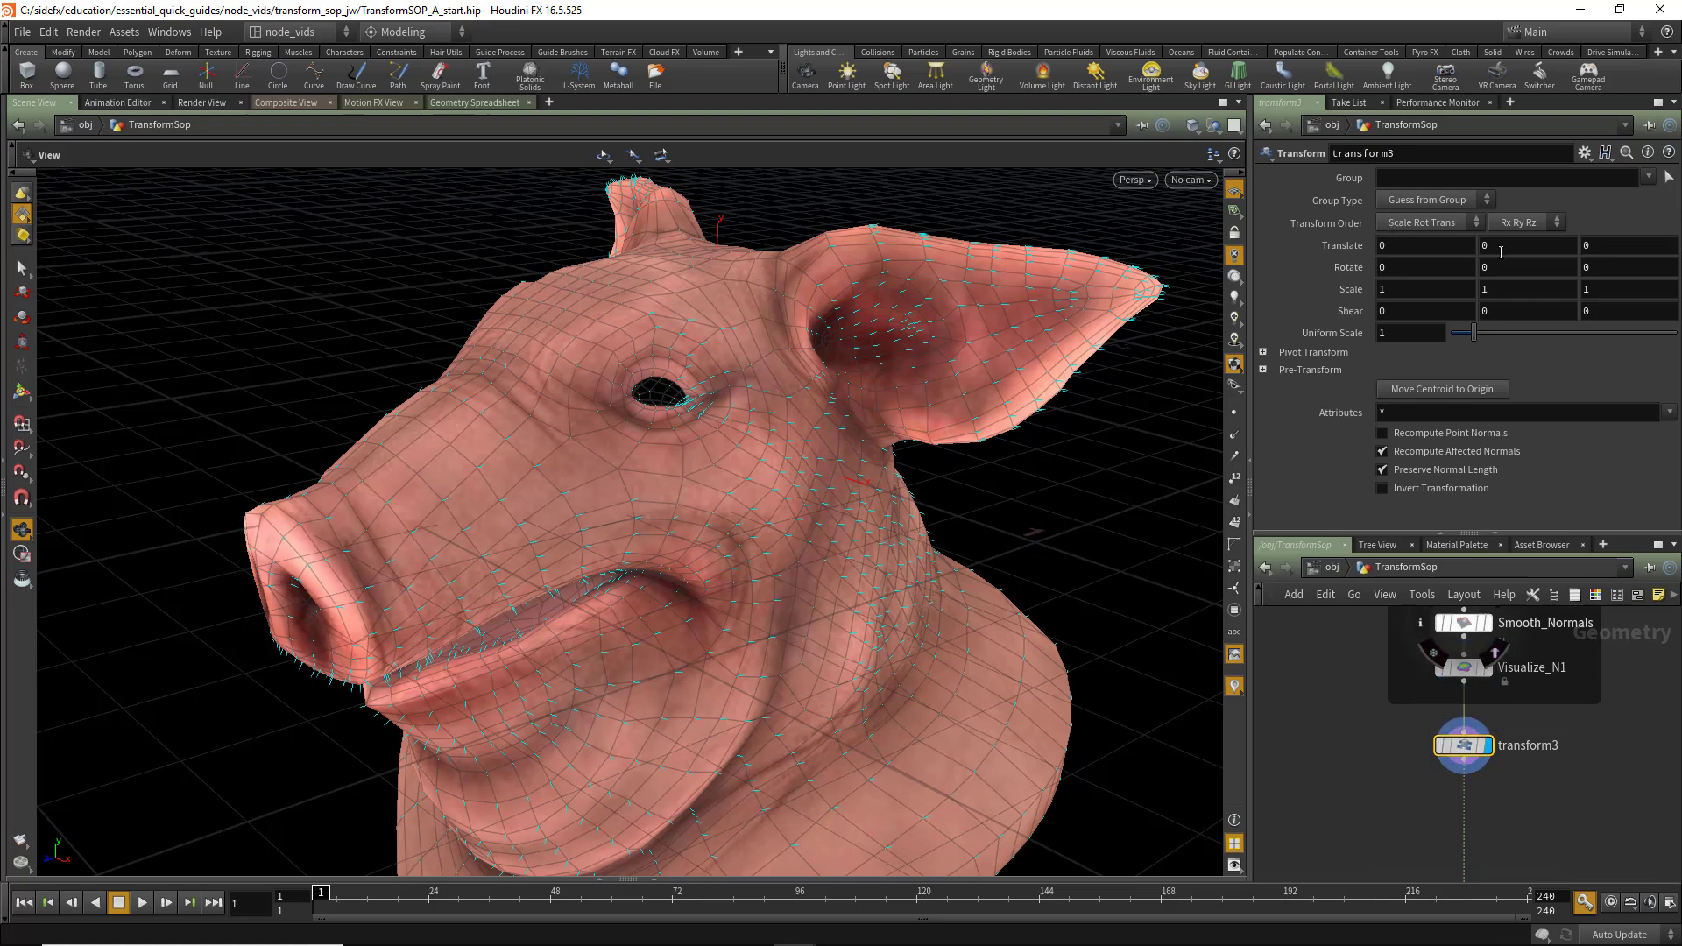
Turn on Recompute Point Normals, translate the pig head 0.2 in Y, and inspect the normals around the face.
mouse_move(1500, 252)
middle_mouse_down()
mouse_move(1568, 246)
mouse_move(1520, 246)
middle_mouse_up()
left_click(1383, 435)
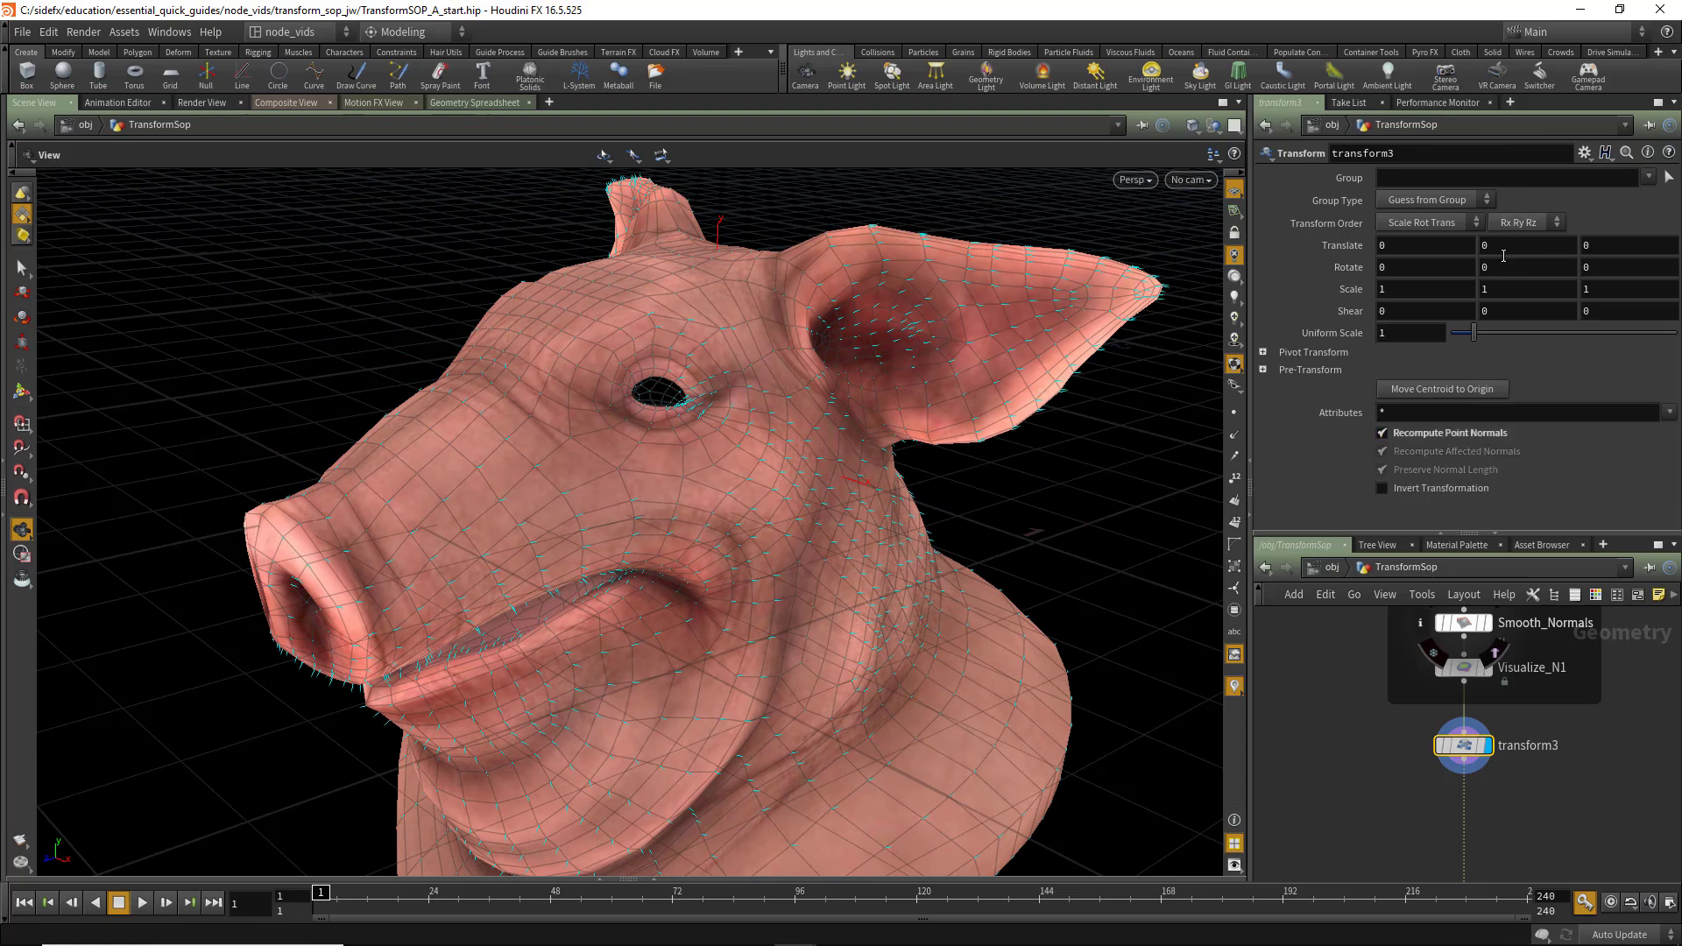
middle_click_drag(1507, 248, 1547, 247)
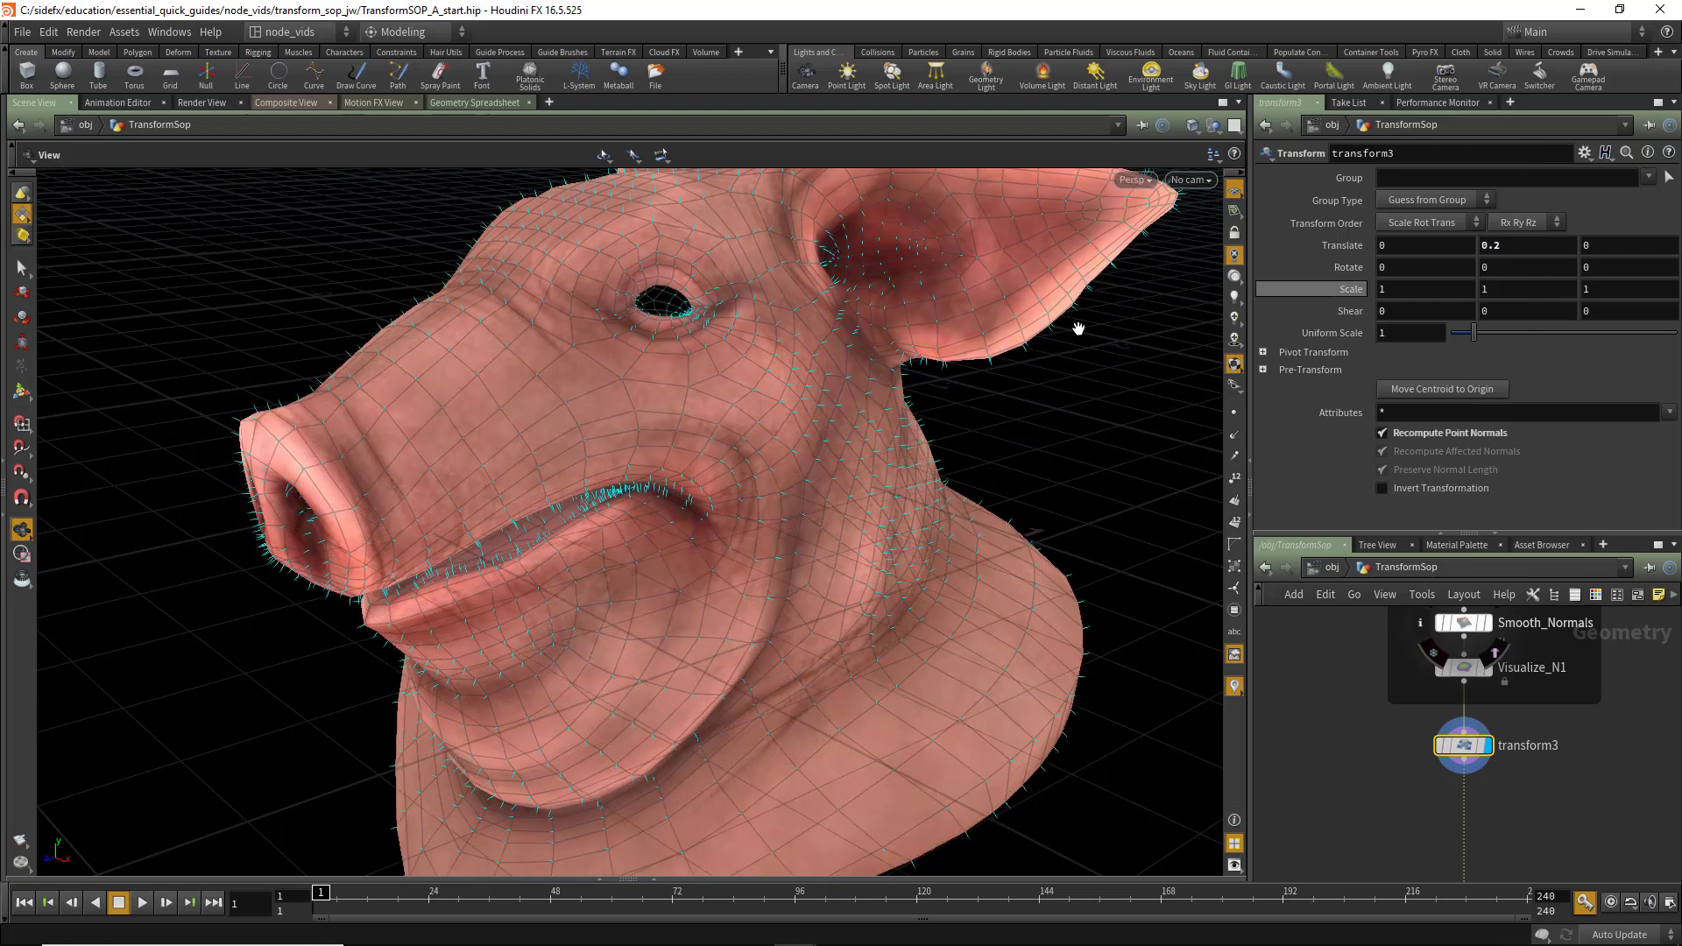
left_click_drag(708, 331, 637, 379)
scroll(736, 398, "up", 3)
scroll(637, 380, "down", 5)
left_click_drag(777, 428, 824, 436)
middle_click_drag(823, 436, 814, 446)
Reset the Y translation to 0 and turn off Recompute Point Normals.
left_click(1508, 251)
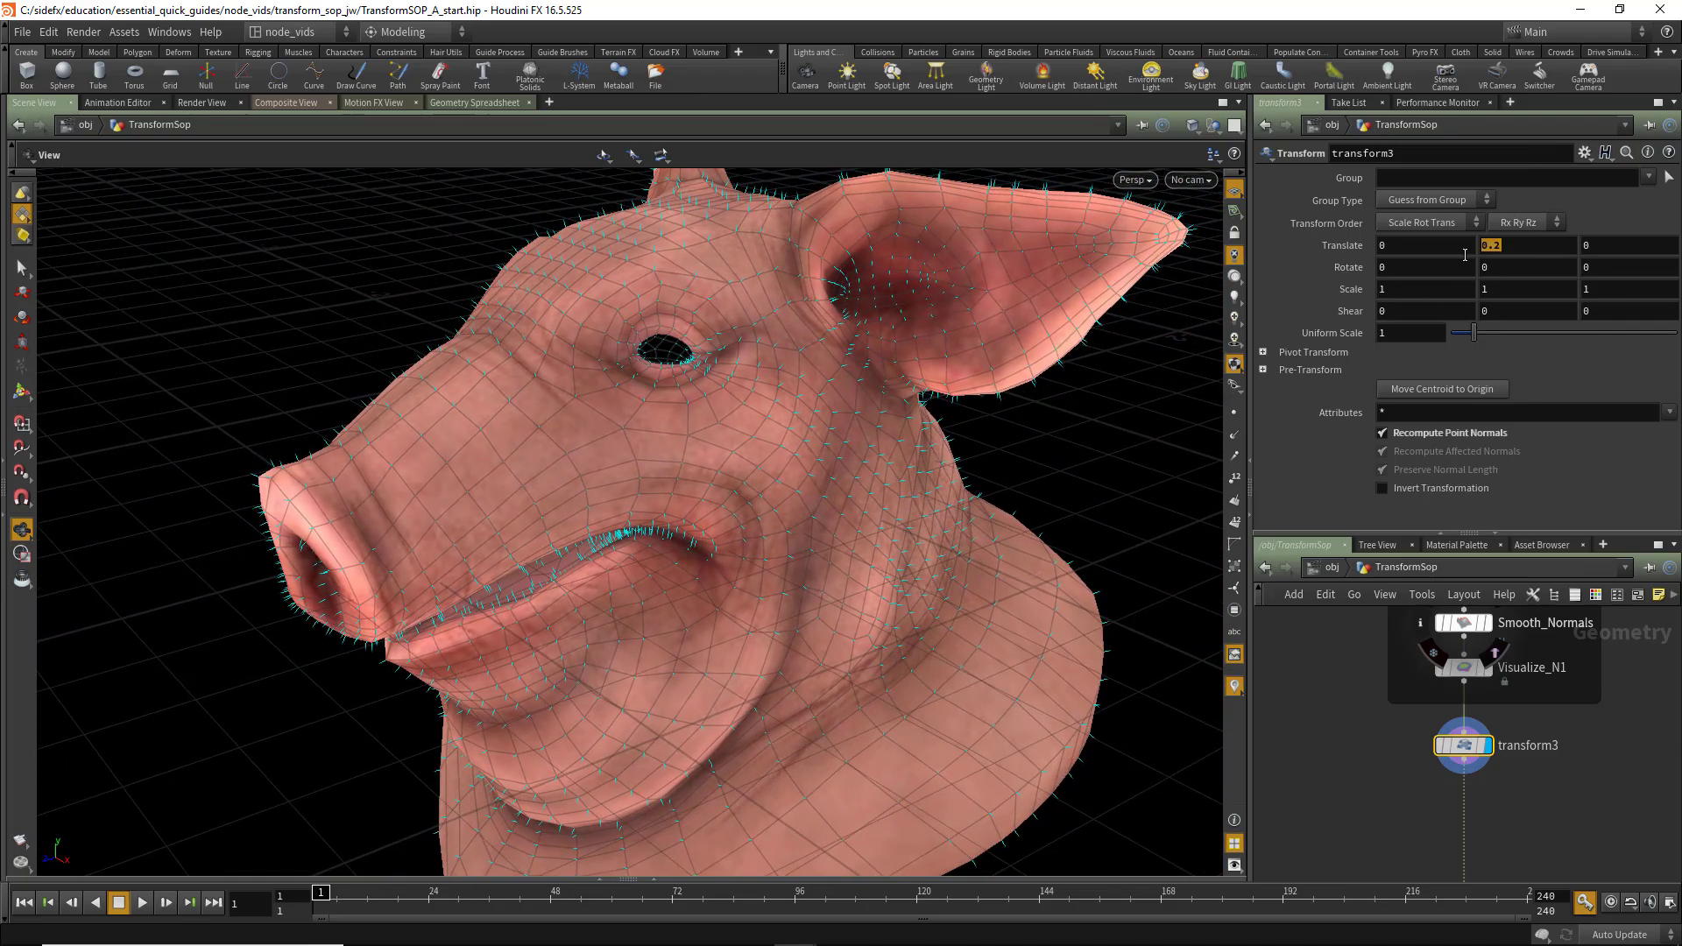
type("0")
key("Return")
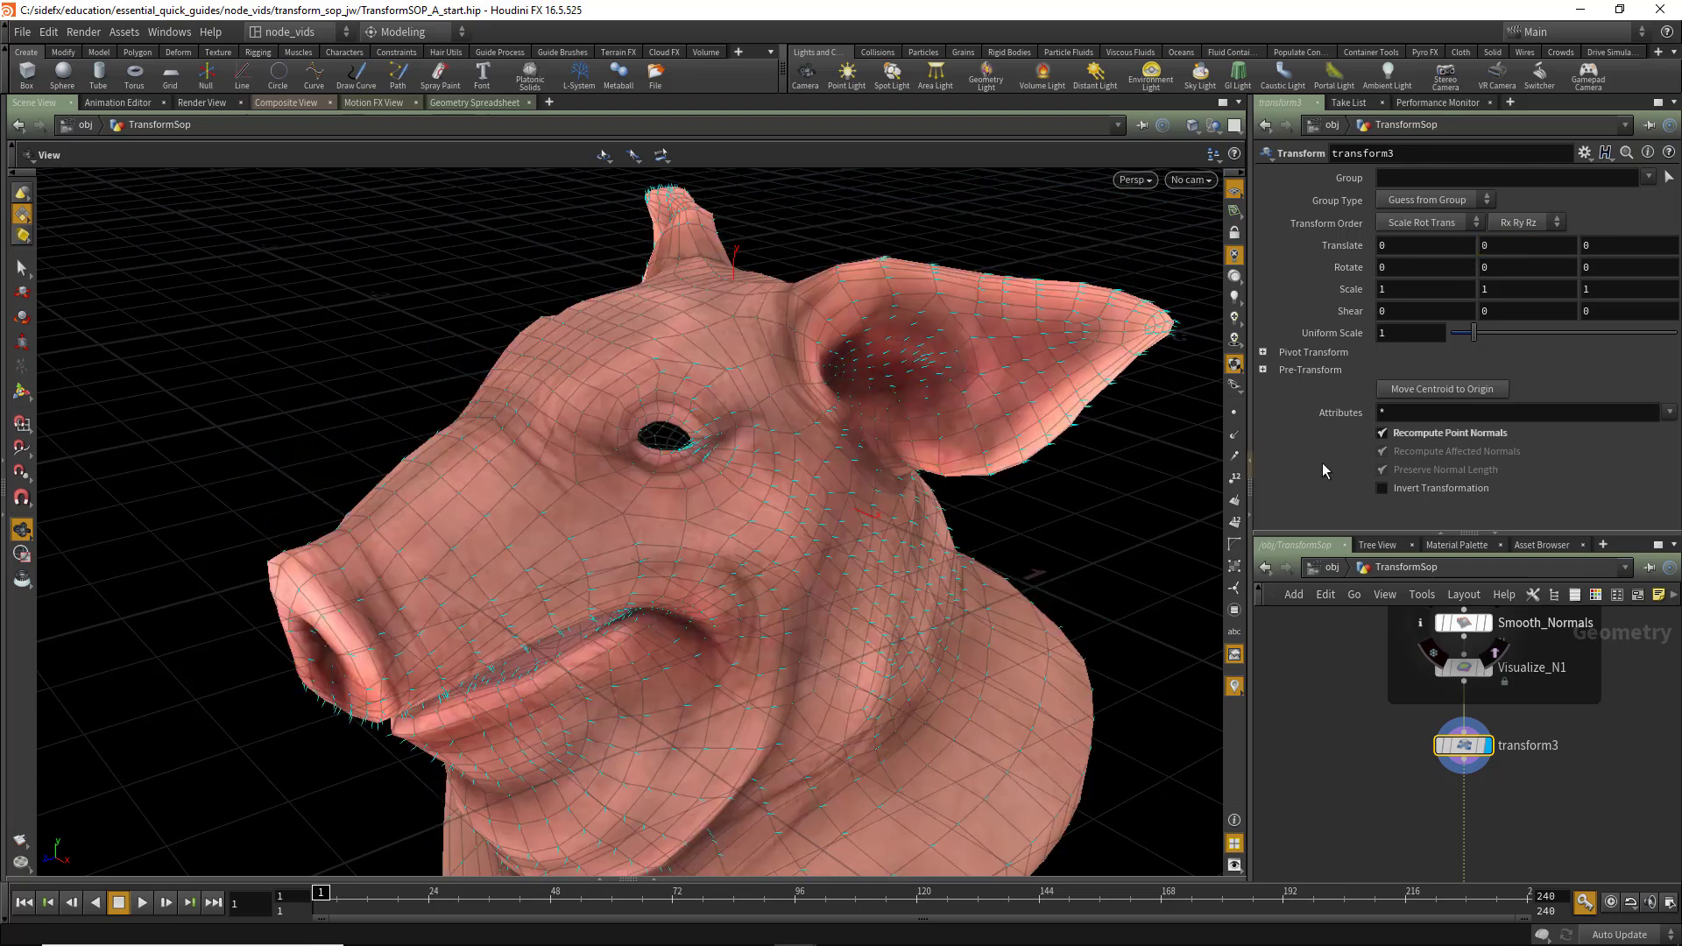
left_click(1382, 433)
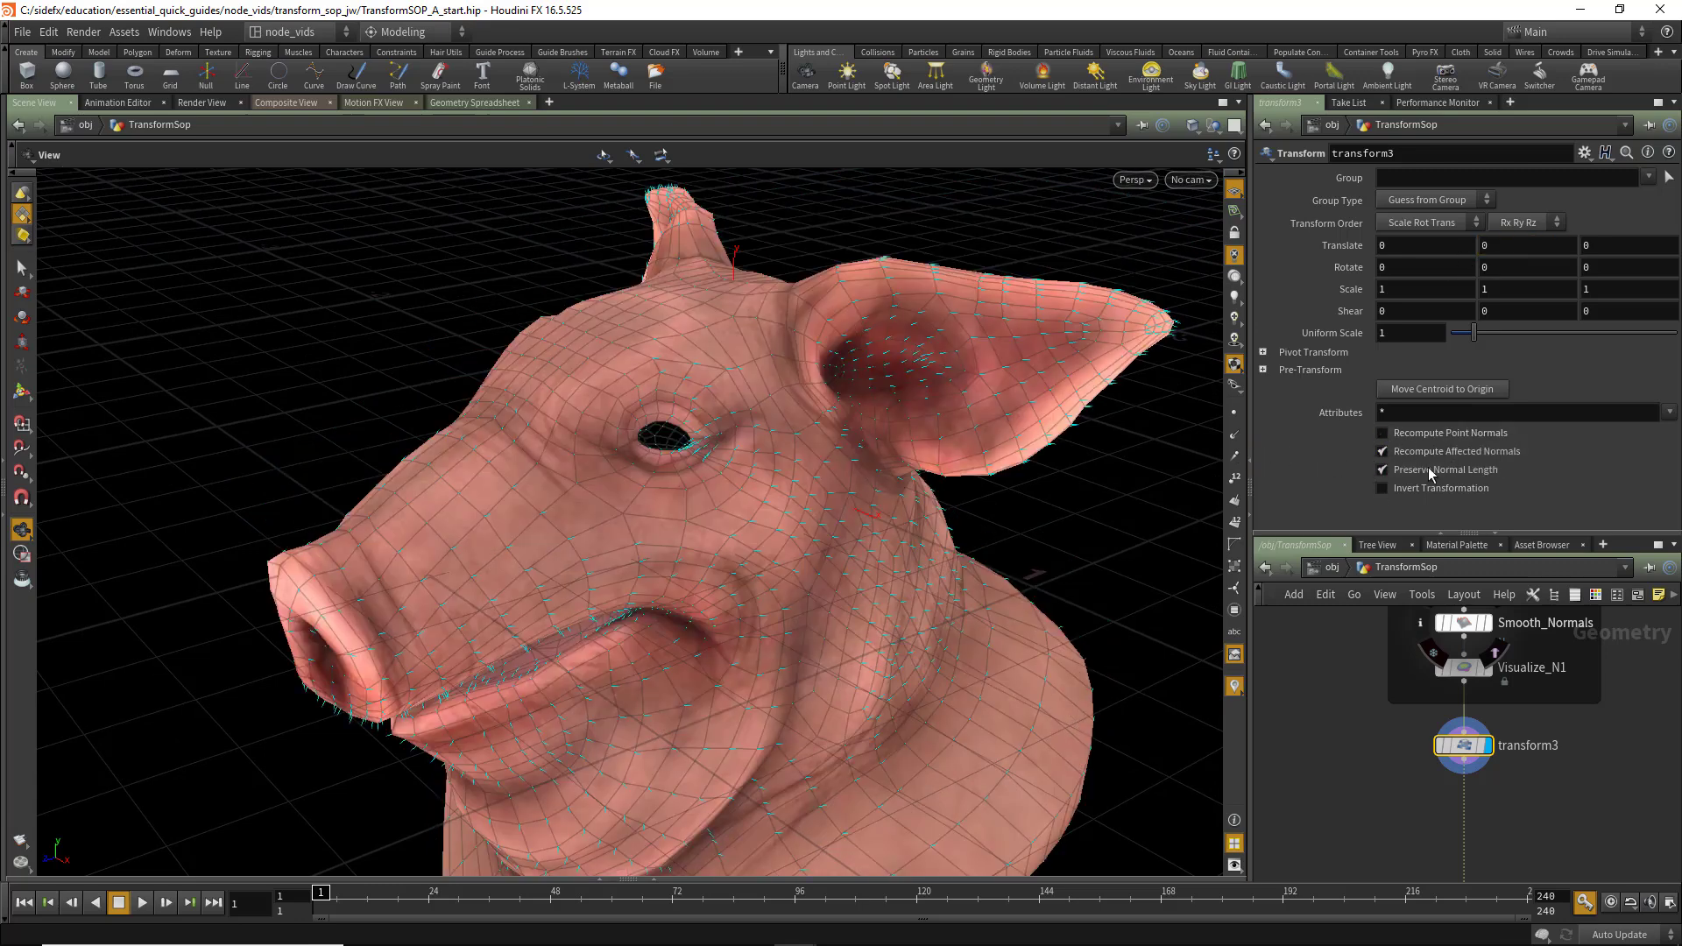
Set the Transform node's Group to a square patch of nine polygons on the pig's forehead.
left_click_drag(674, 454, 648, 333)
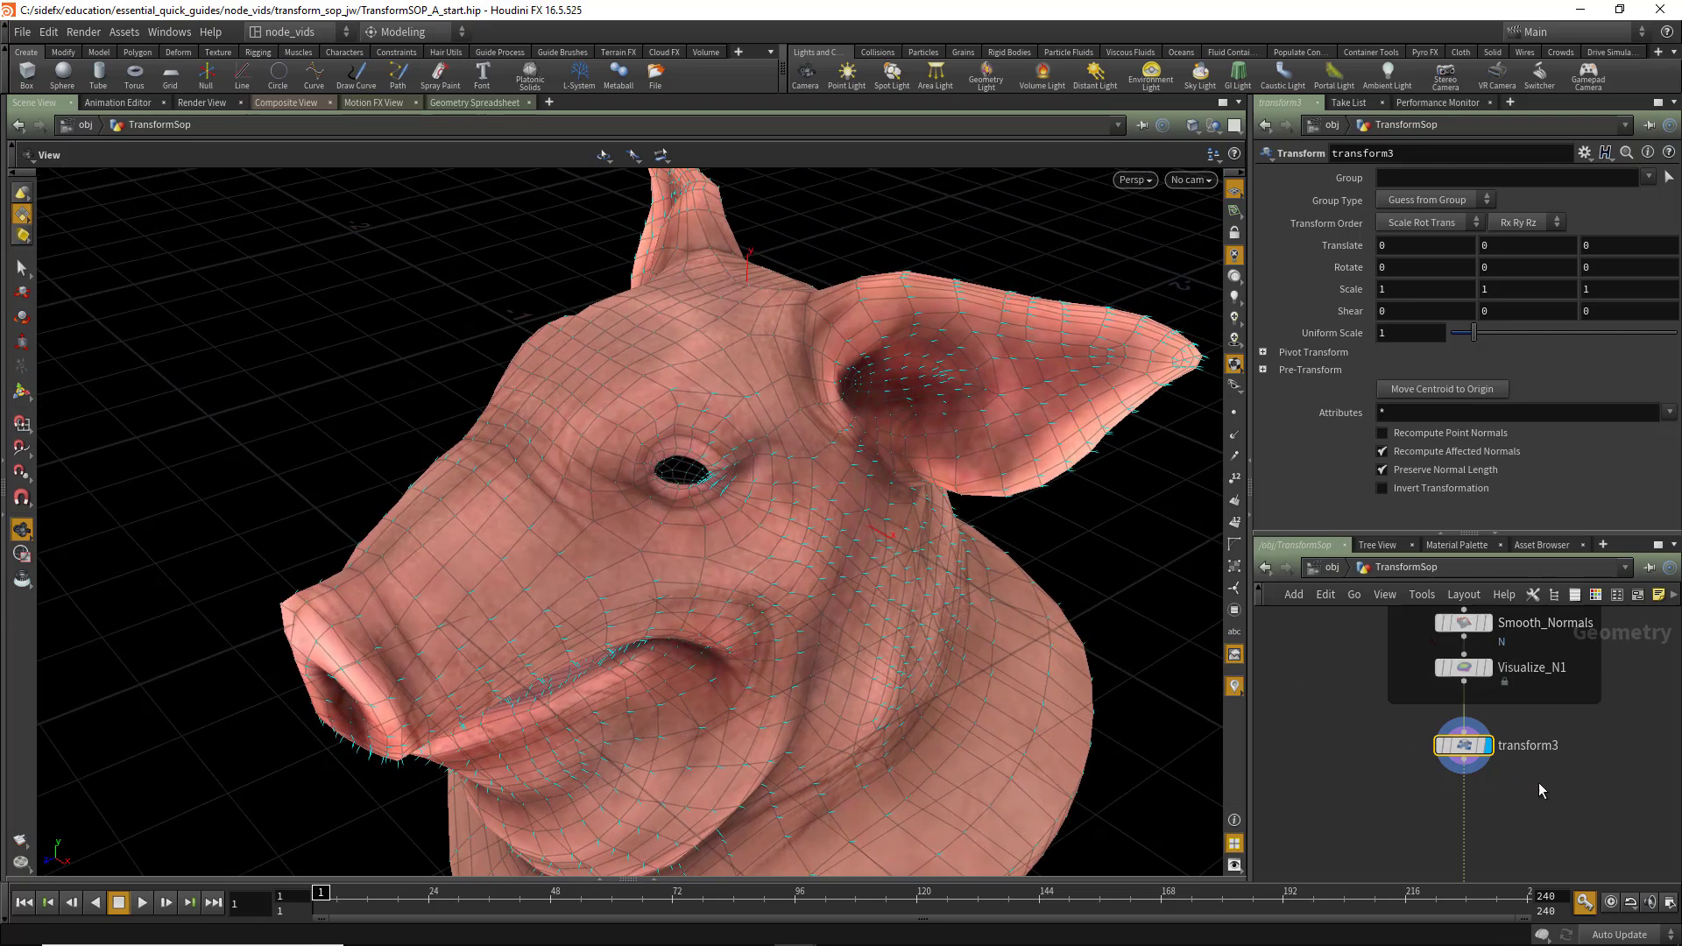
mouse_move(1464, 747)
left_click_drag(1464, 747, 1465, 760)
left_click(1668, 177)
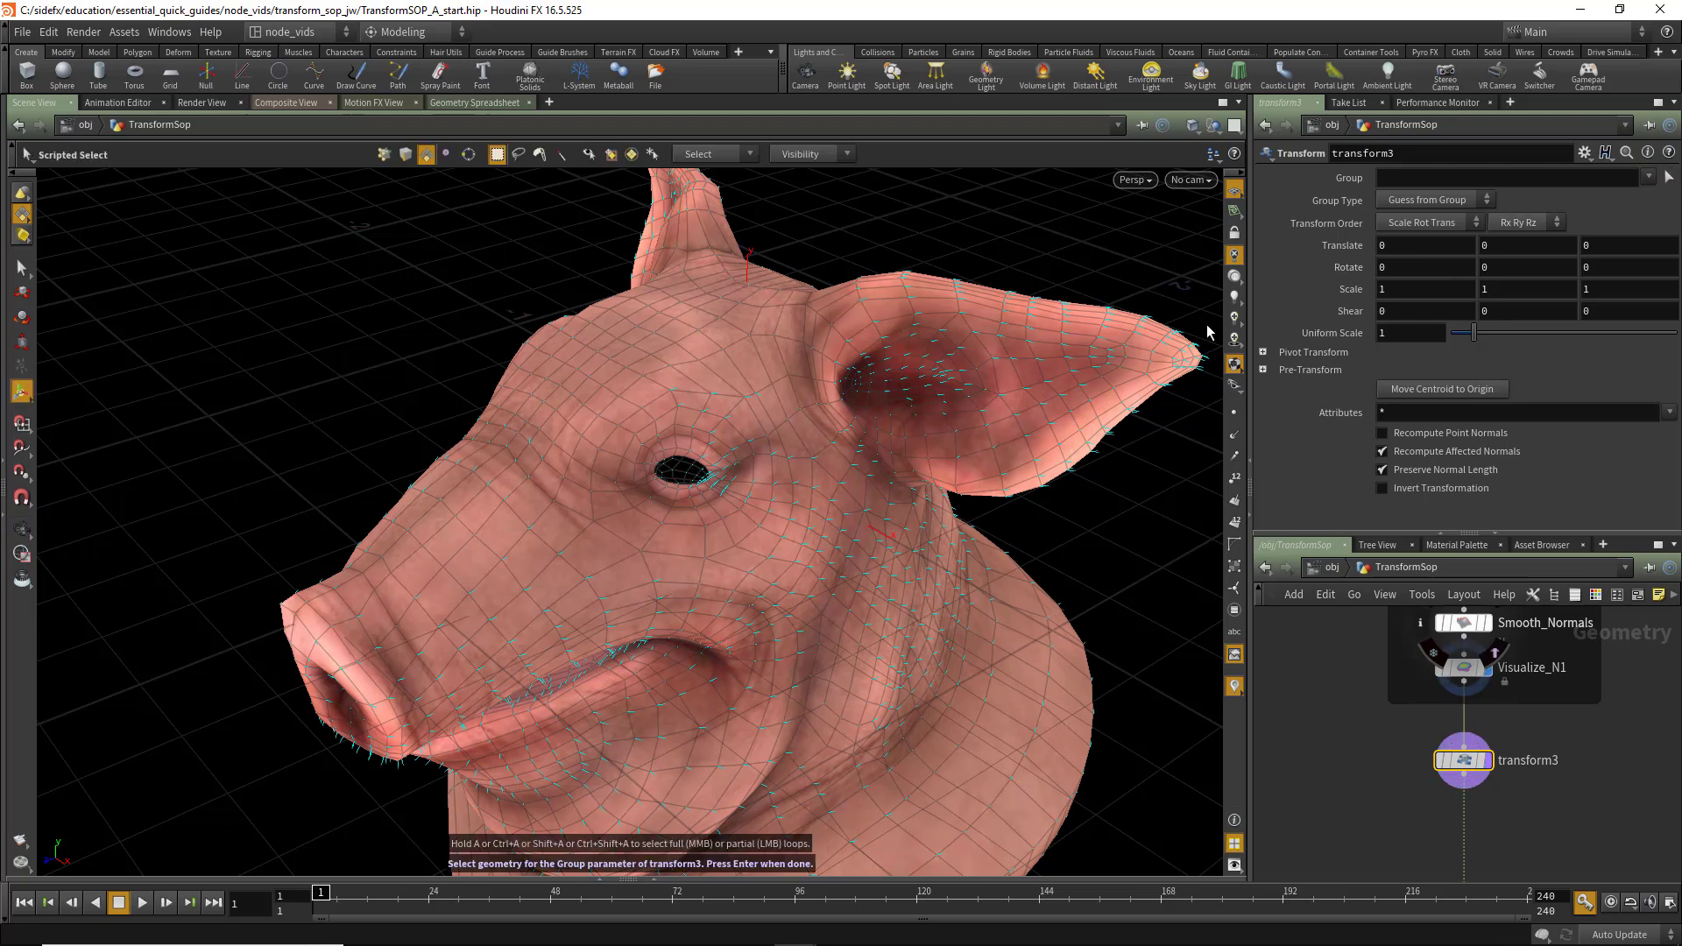
left_click(615, 348)
left_click(582, 330, "shift")
left_click(601, 345, "shift")
left_click(608, 319, "shift")
left_click(621, 327, "shift")
left_click(641, 335, "shift")
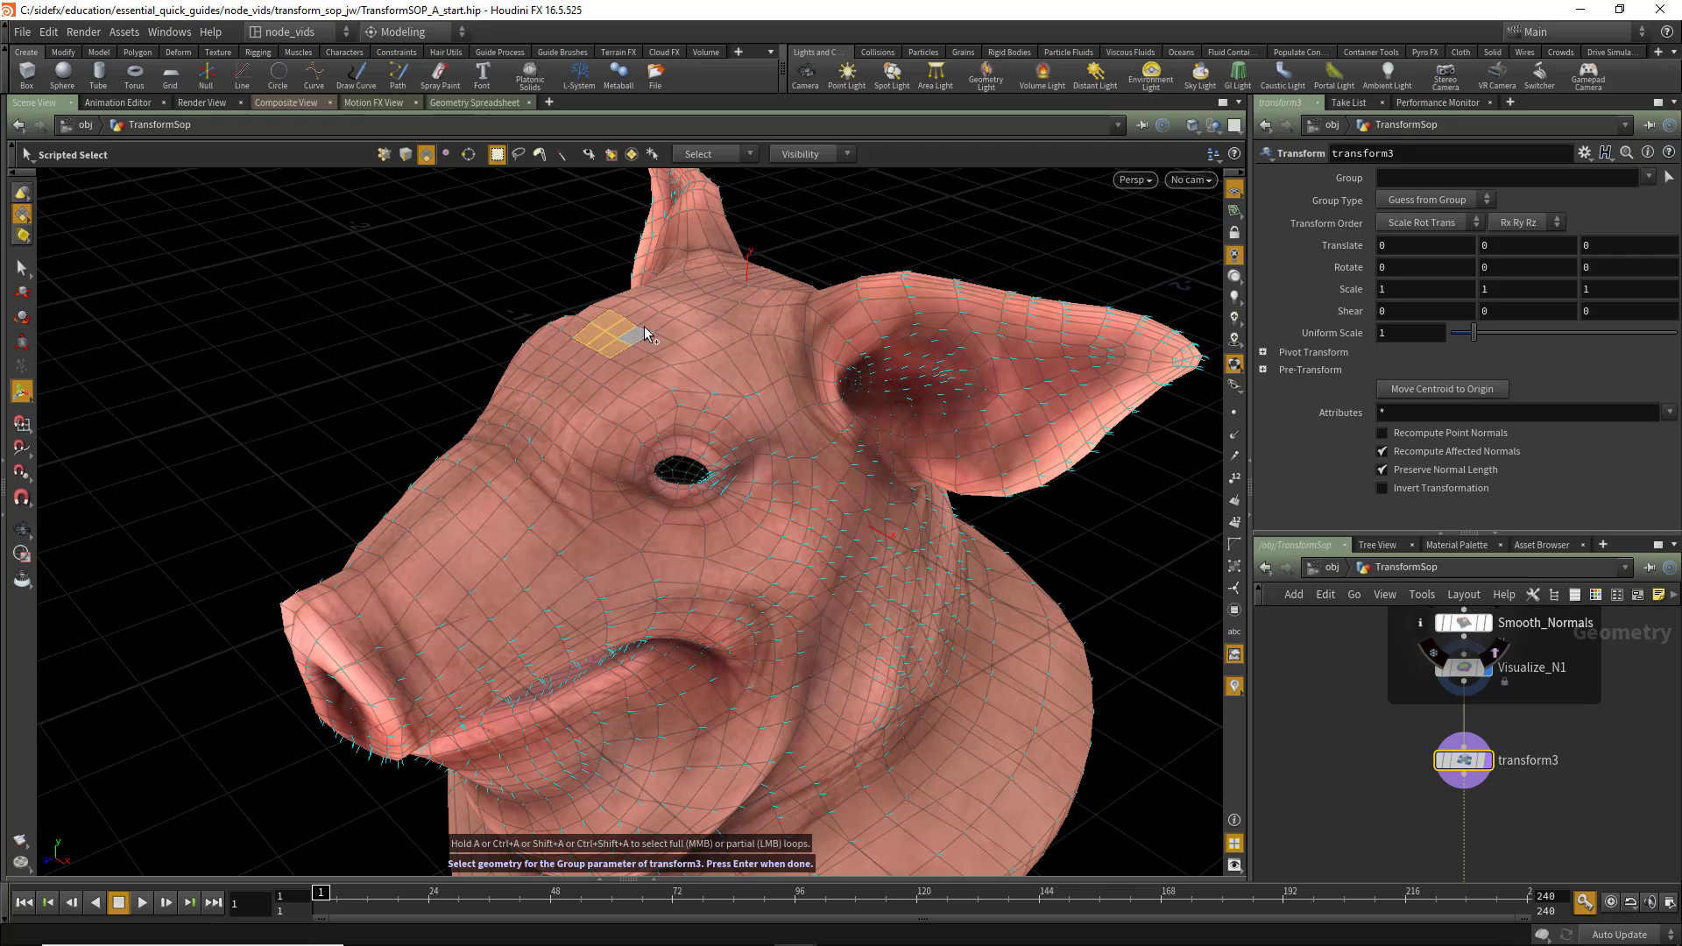
left_click(655, 323, "shift")
left_click(641, 315, "shift")
left_click(627, 310, "shift")
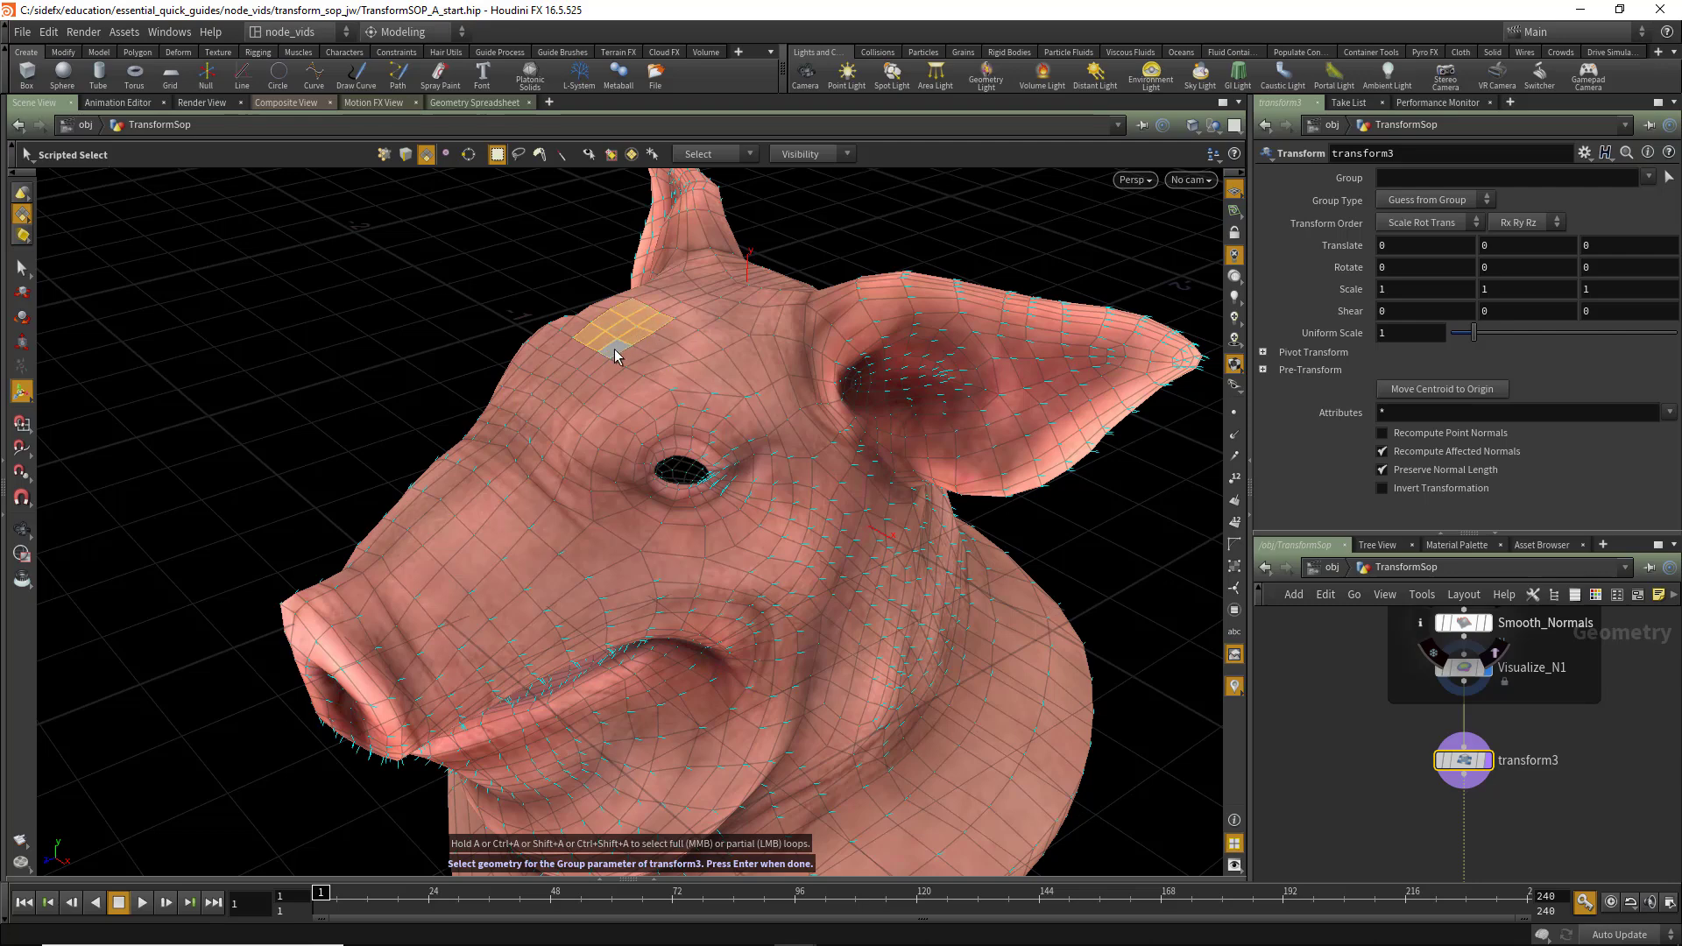
key("Return")
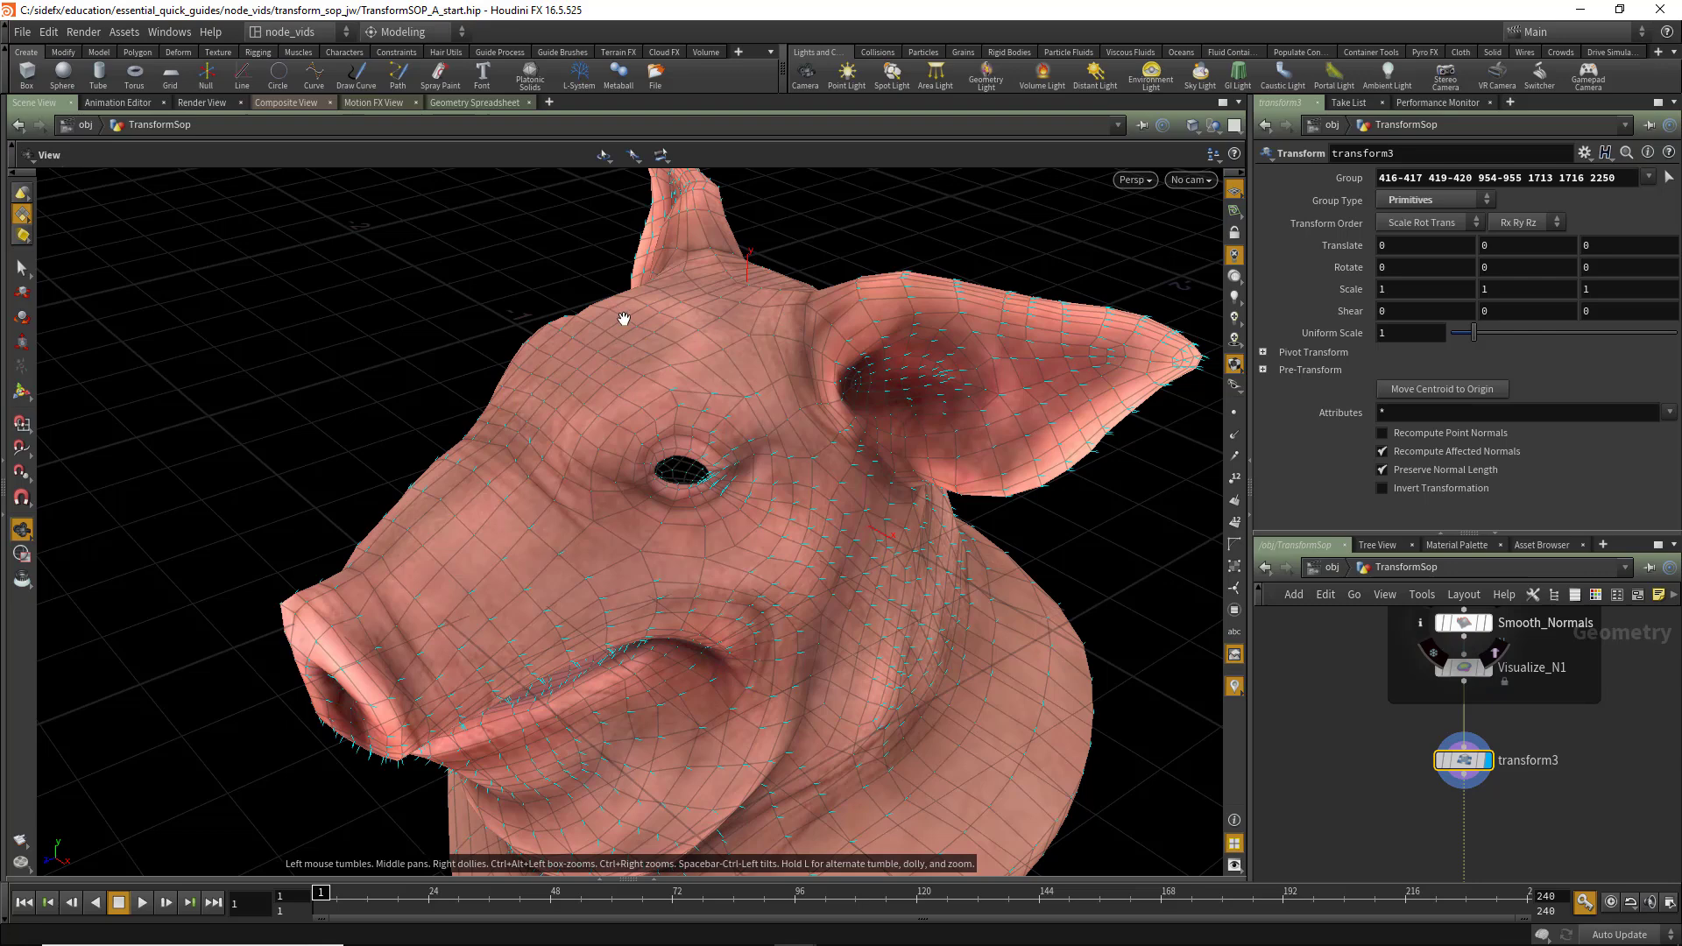
Pull the grouped forehead patch outward from the head, translating it about -0.003, 0.114 and 0.031 in X, Y and Z.
key("Return")
mouse_move(724, 391)
left_mouse_down()
mouse_move(736, 375)
mouse_move(715, 369)
left_mouse_up()
key("space")
scroll(634, 308, "up", 3)
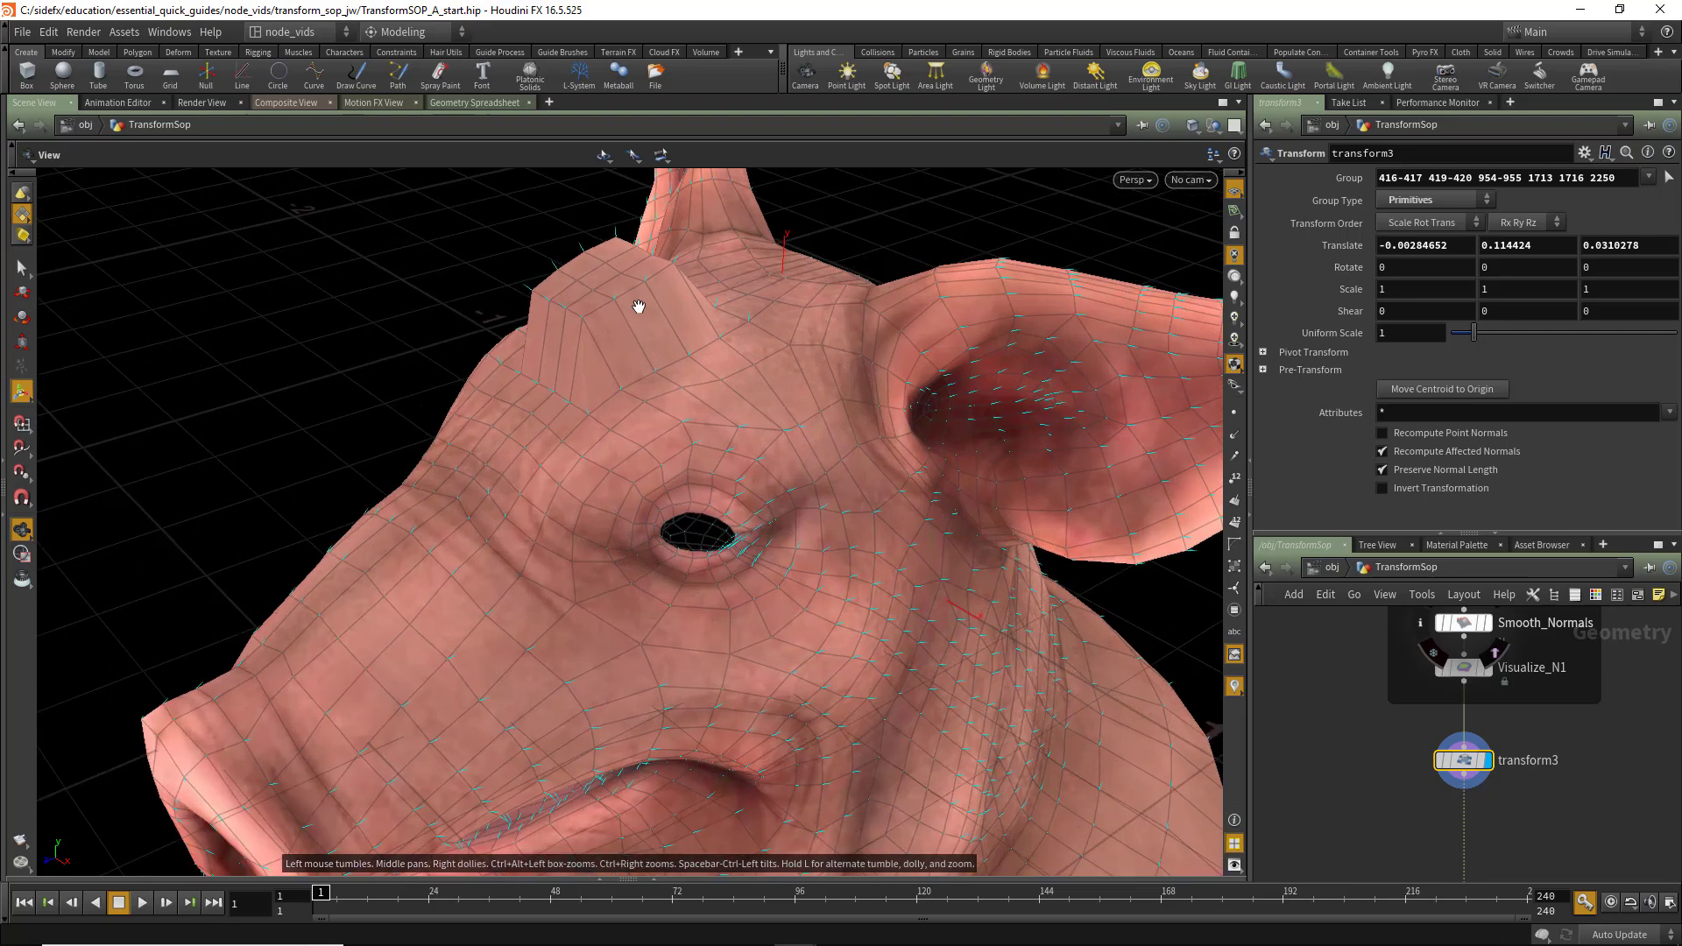
middle_click_drag(637, 326, 631, 397)
key("Return")
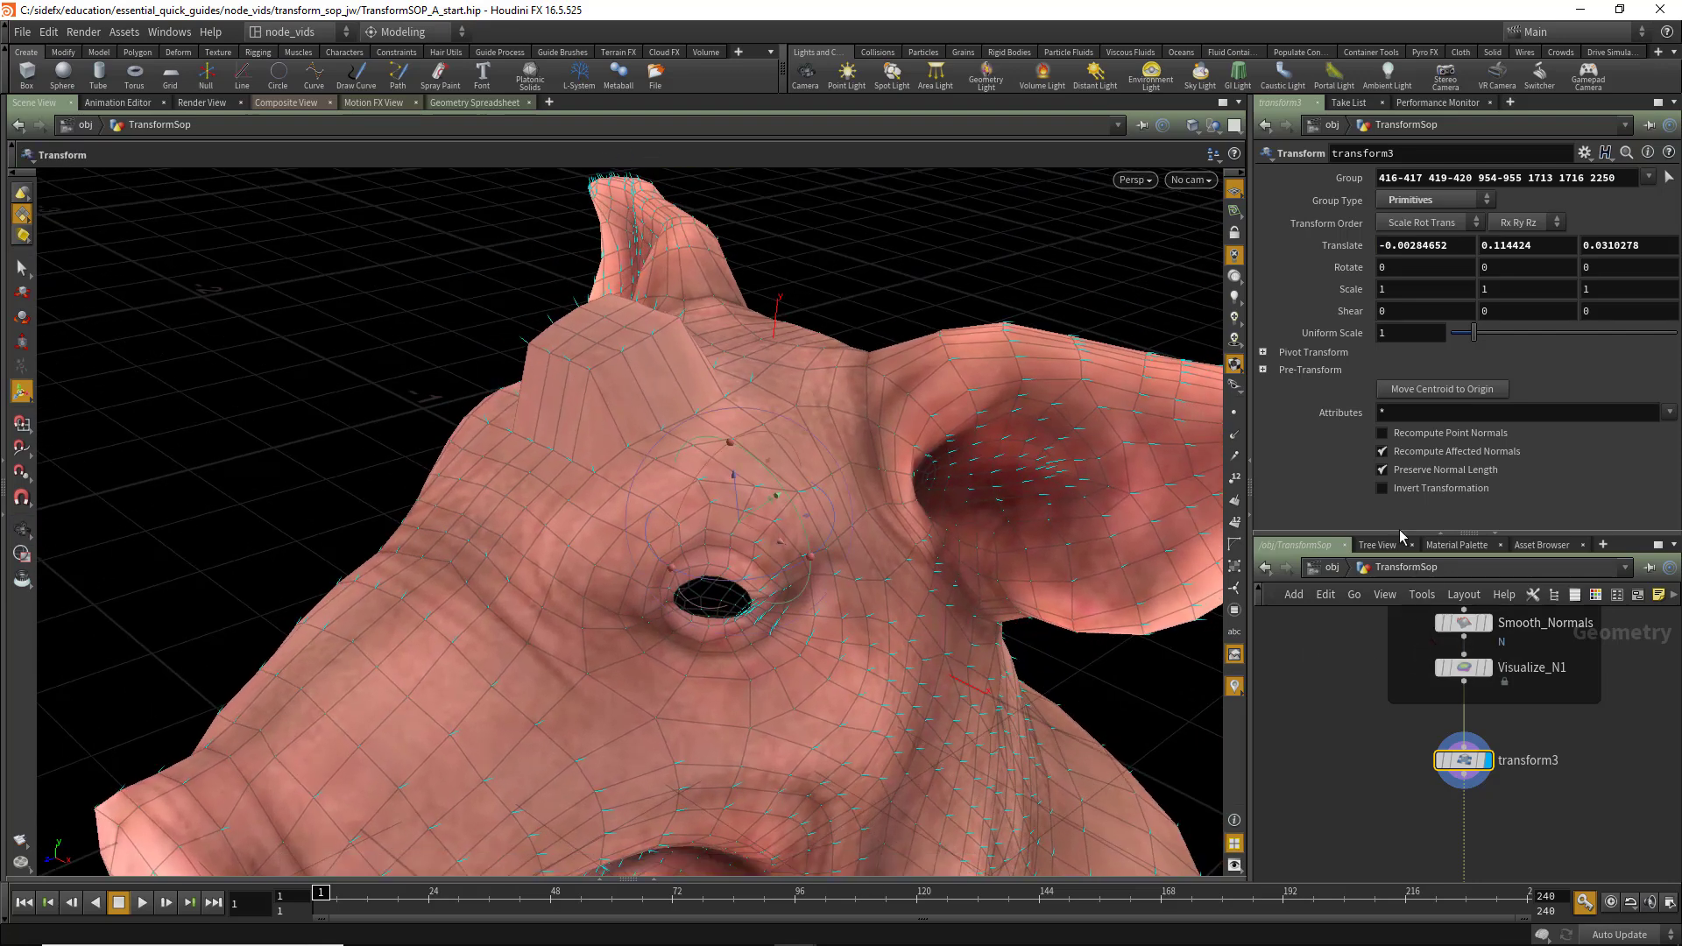
Turn off Recompute Affected Normals and Preserve Normal Length for the raised forehead patch.
left_click(1383, 452)
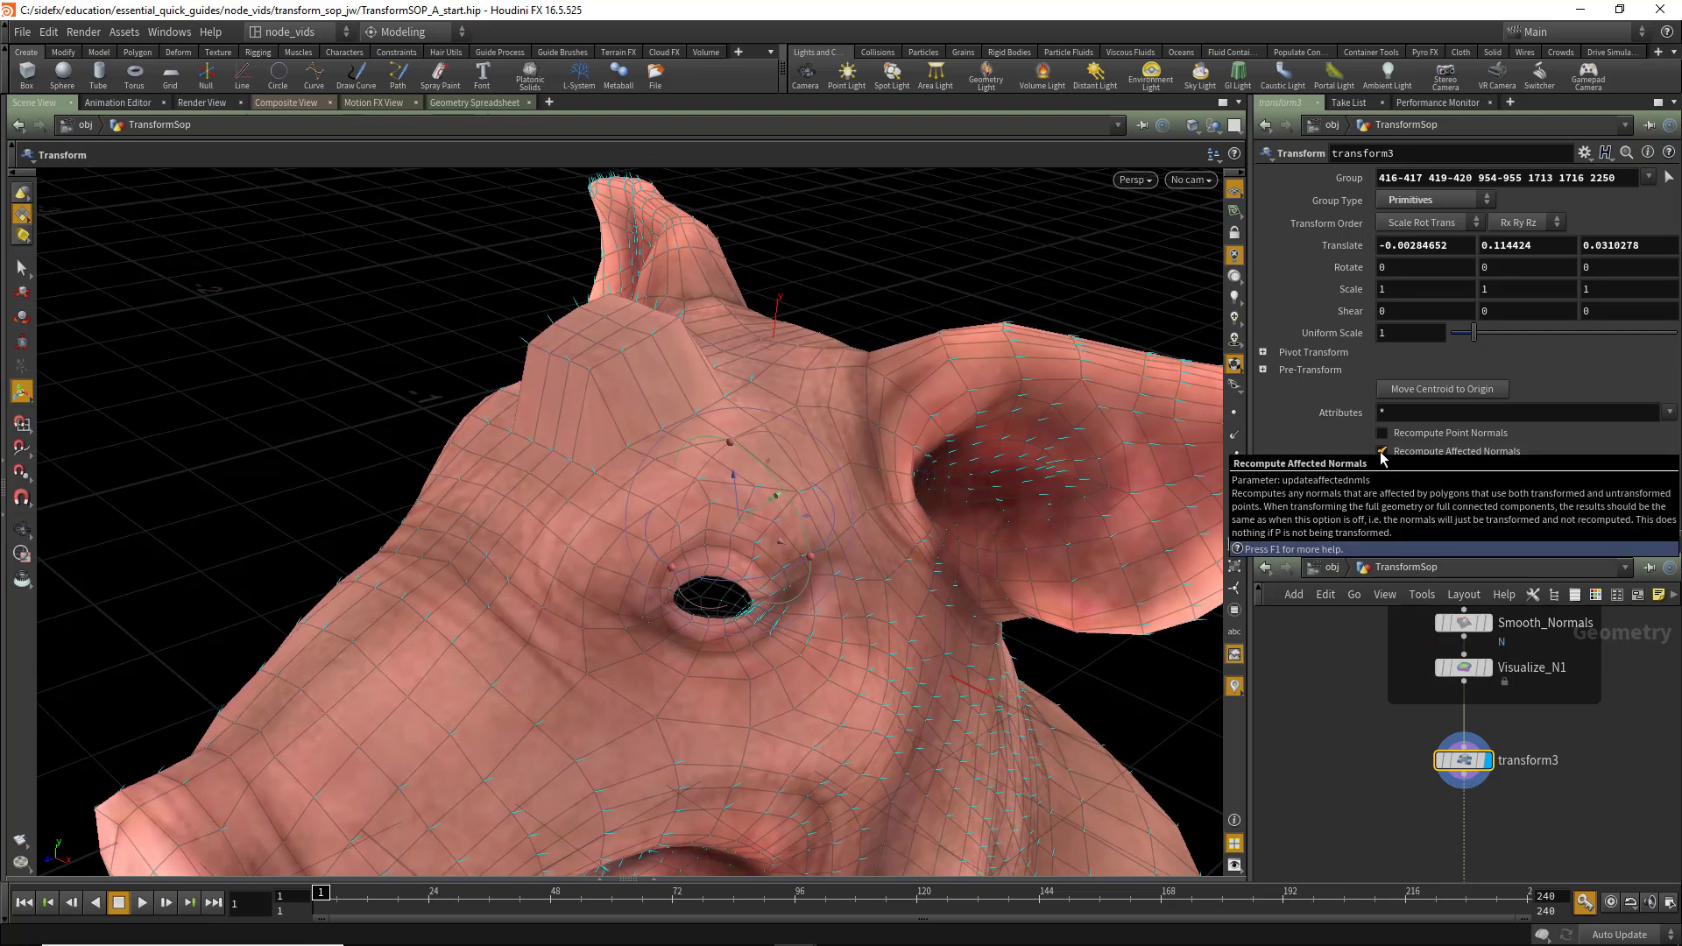
mouse_move(607, 398)
left_mouse_down("alt")
mouse_move(570, 458)
mouse_move(604, 406)
left_mouse_up("alt")
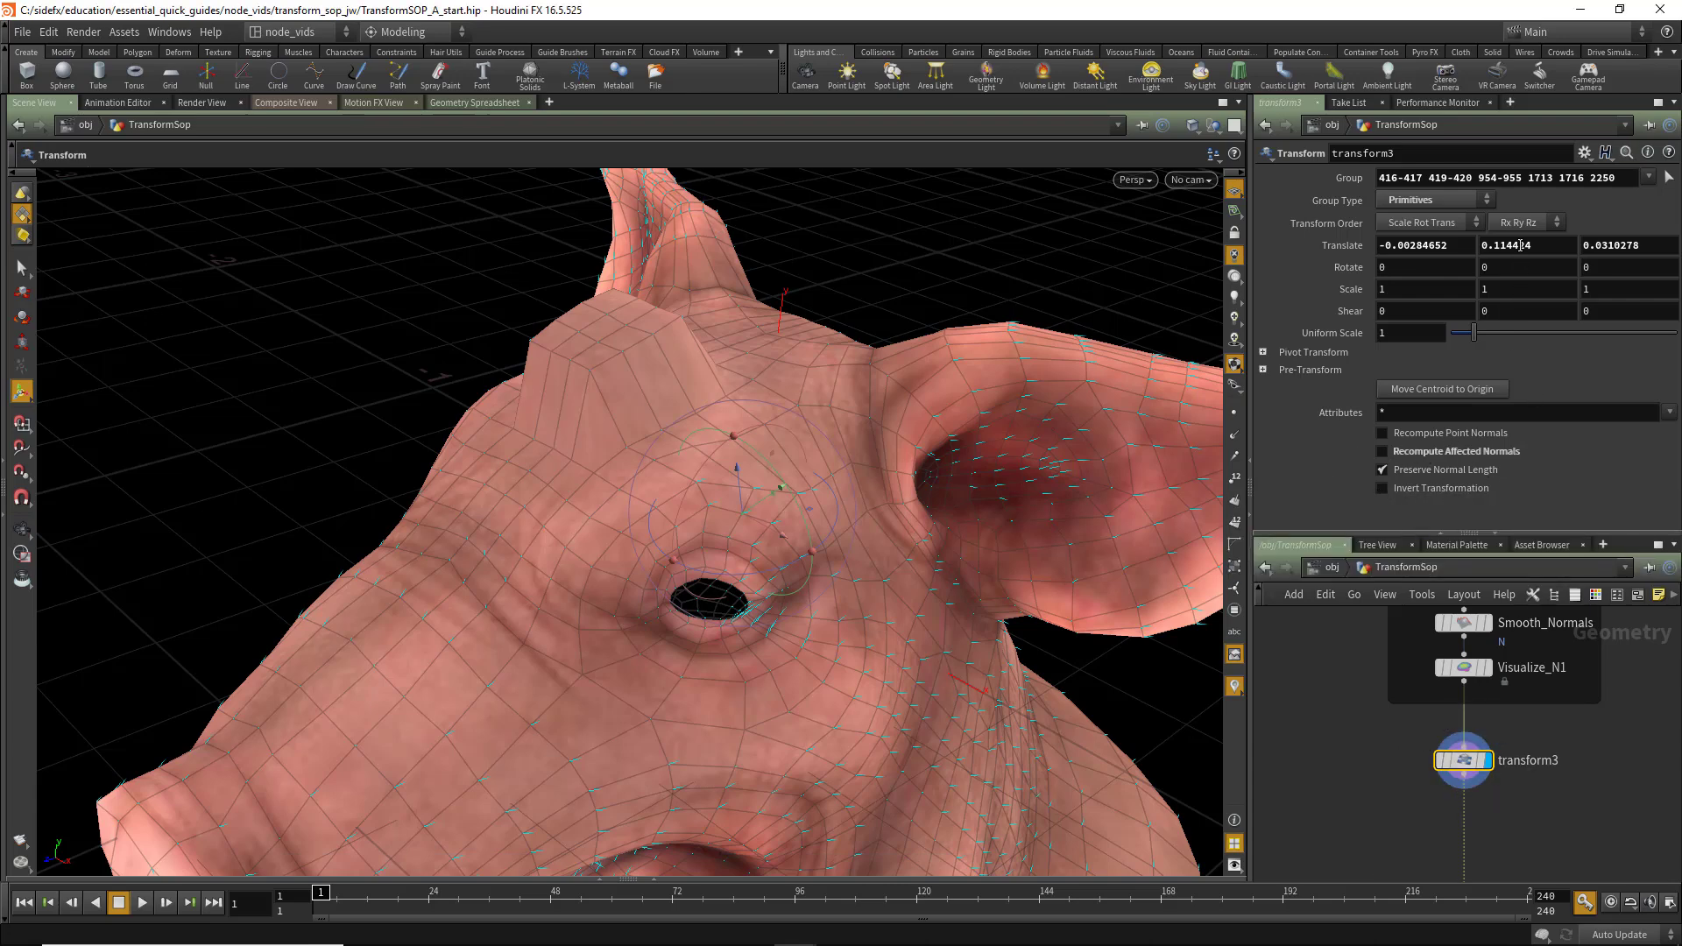
mouse_move(1520, 246)
middle_mouse_down()
mouse_move(1581, 244)
mouse_move(1521, 246)
middle_mouse_up()
left_click(1381, 471)
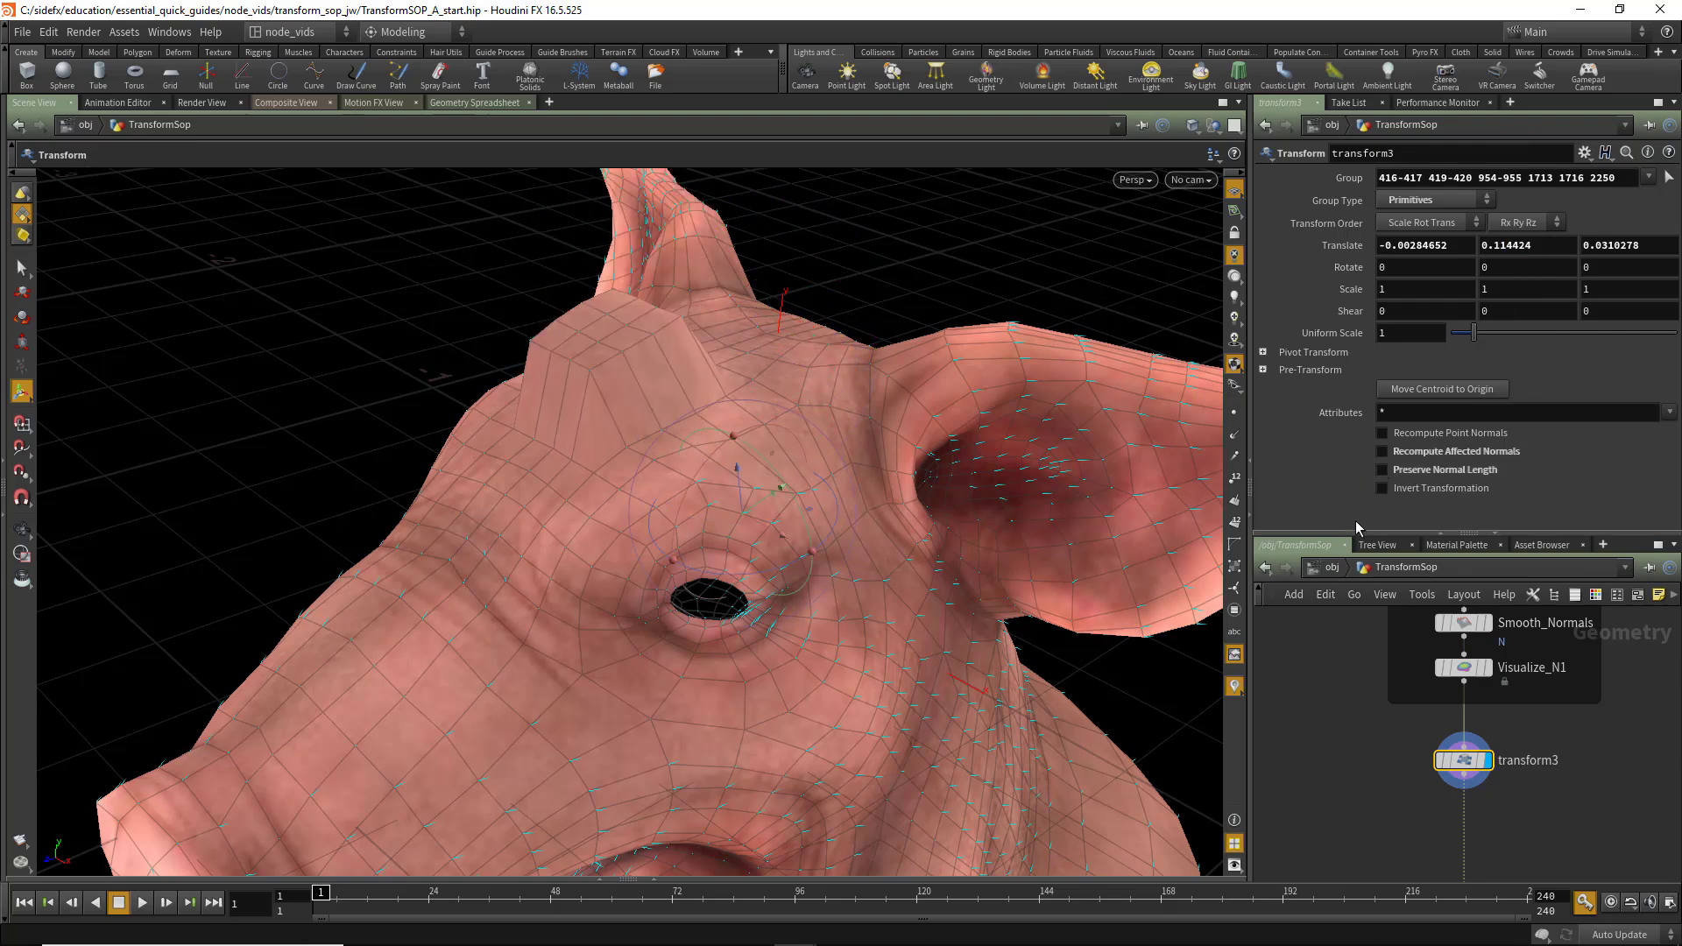